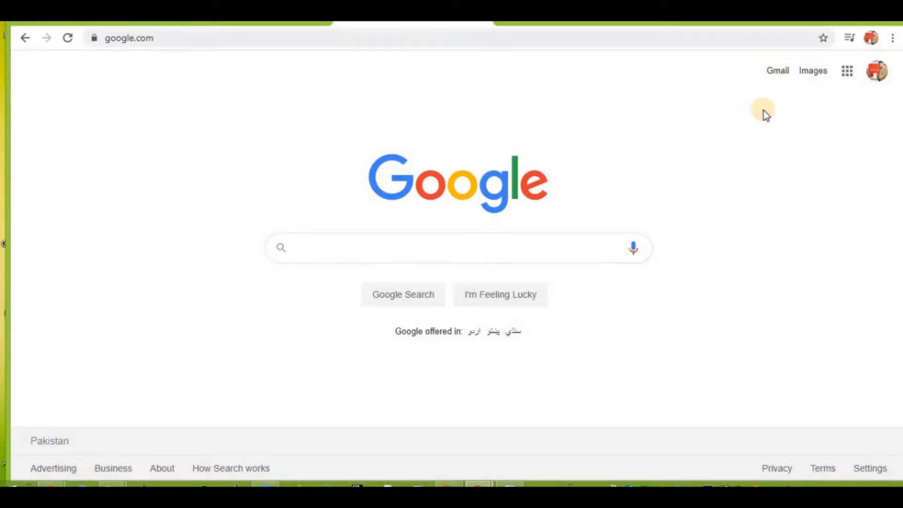
Step: Search Google for 'google form' and go from the result to the Google Forms start page
click(847, 75)
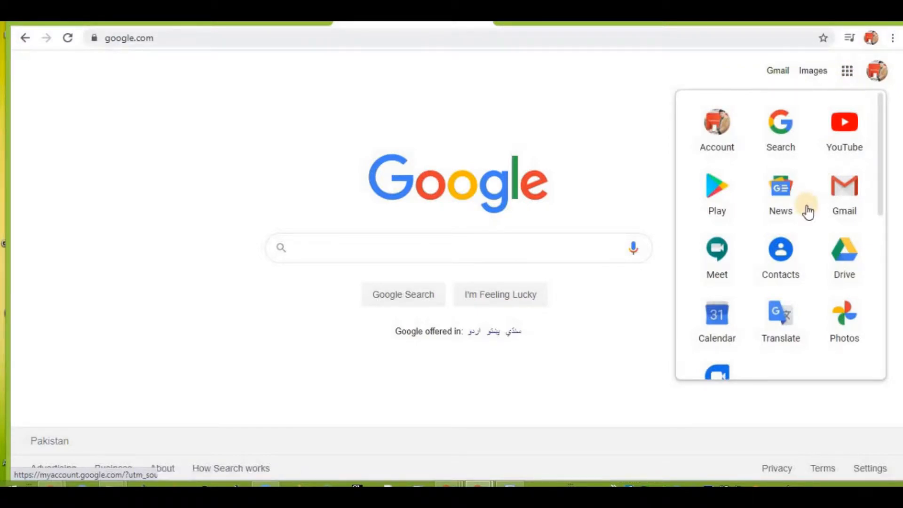
scroll(809, 209, down, 8)
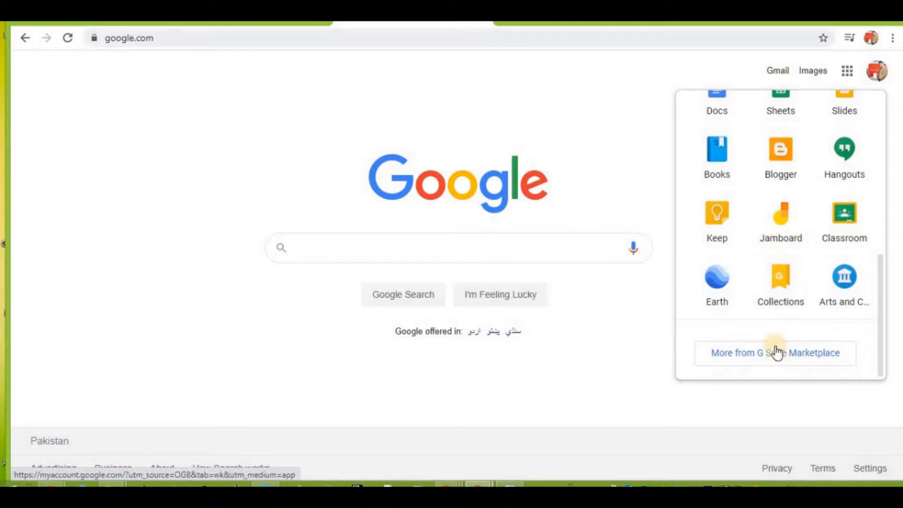
click(598, 123)
click(361, 245)
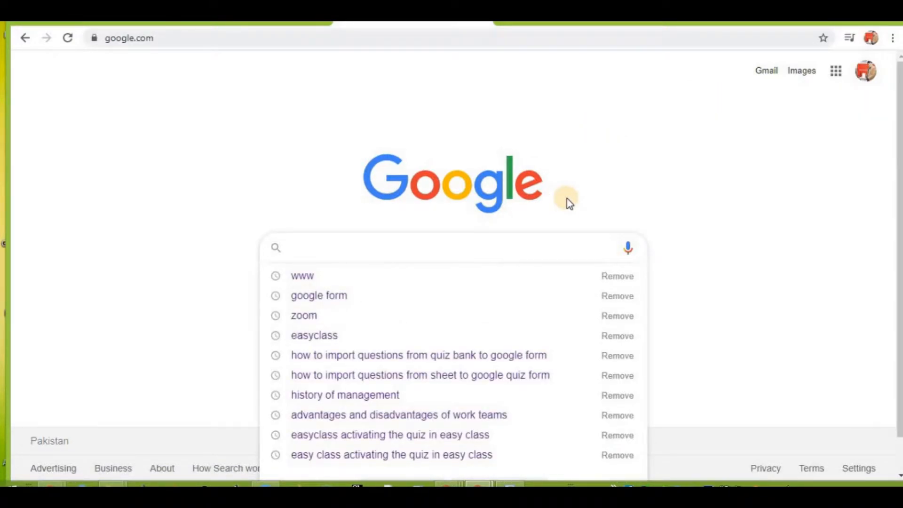
text(google form)
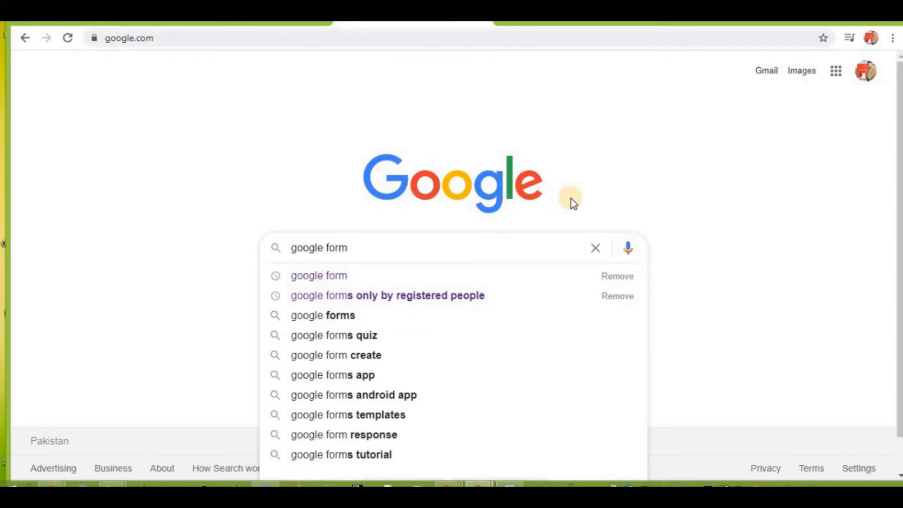
click(334, 317)
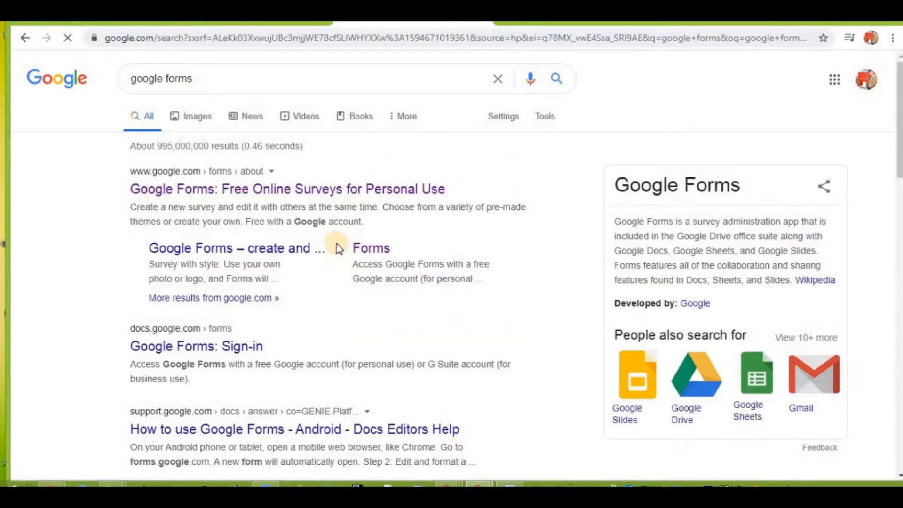
click(165, 193)
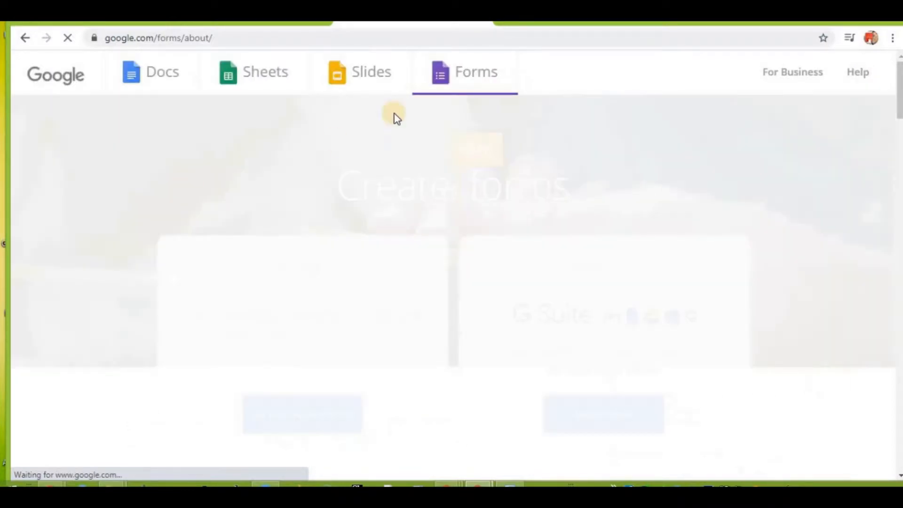
click(292, 414)
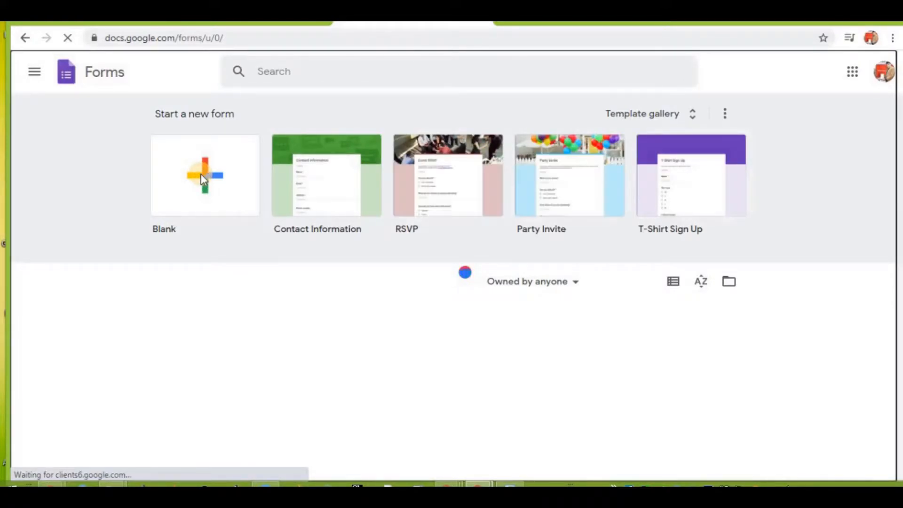
Step: Start a blank form titled 'Student Information Form' with description 'Please enter your information'
click(210, 198)
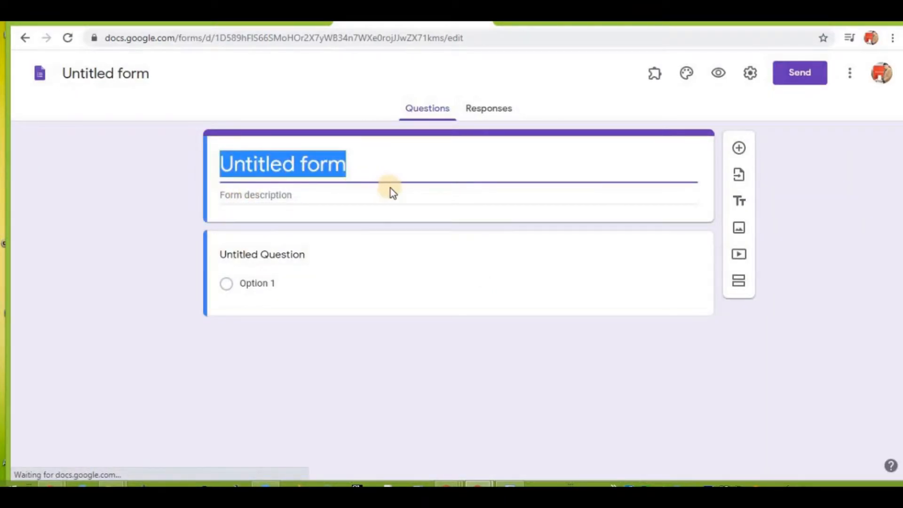
click(360, 169)
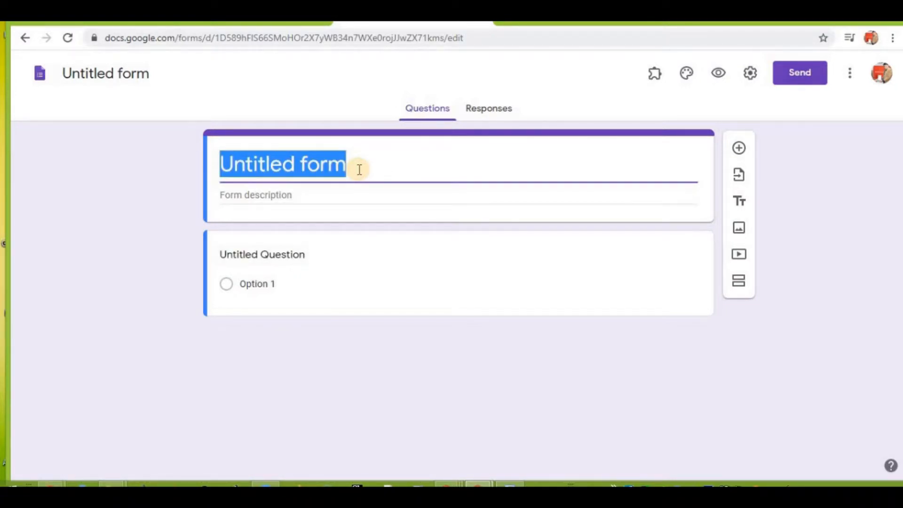
text(Student in)
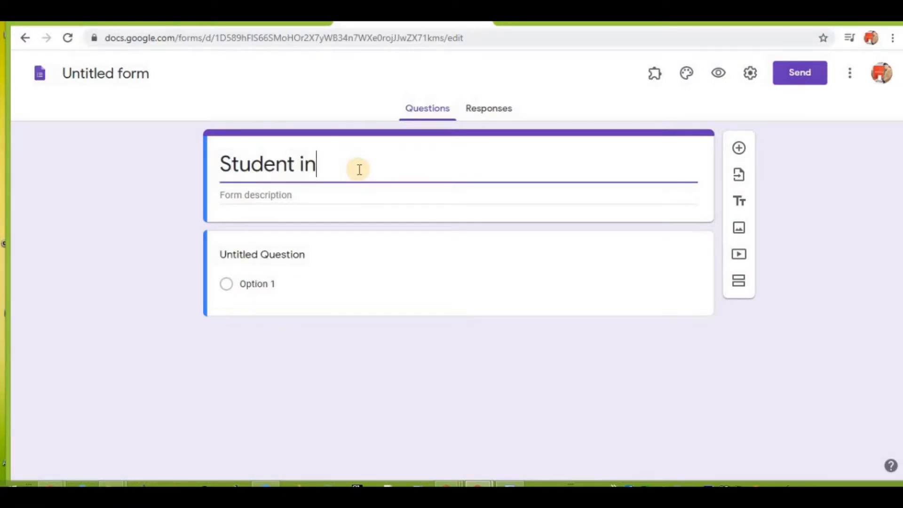
text(formation Form)
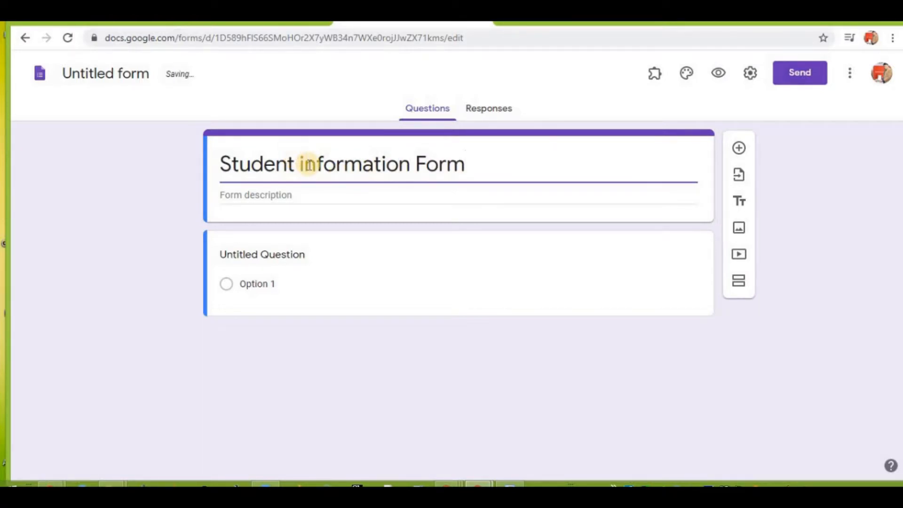
click(309, 164)
key(BackSpace)
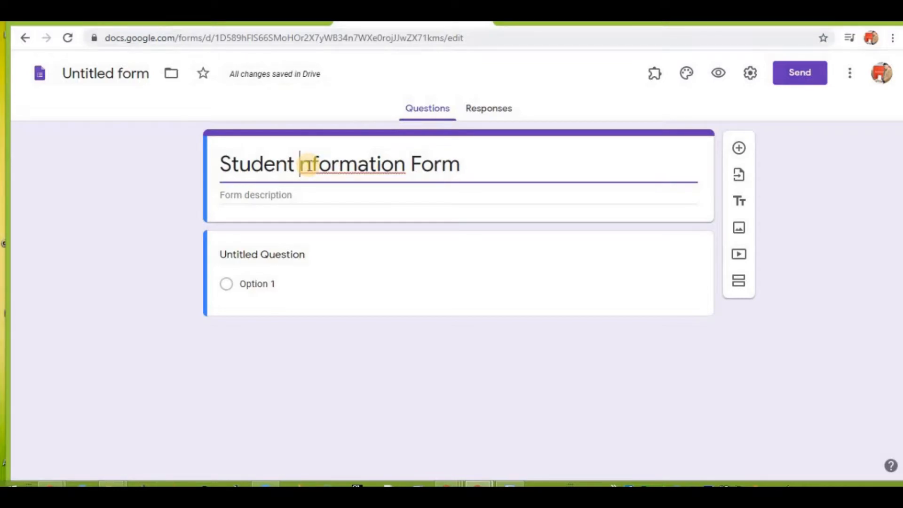
text(I)
click(264, 195)
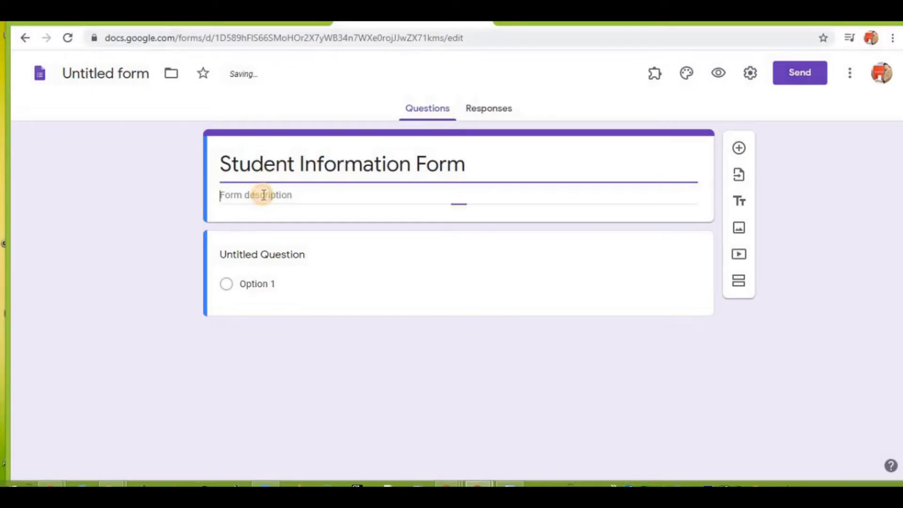
text(Please enter your information)
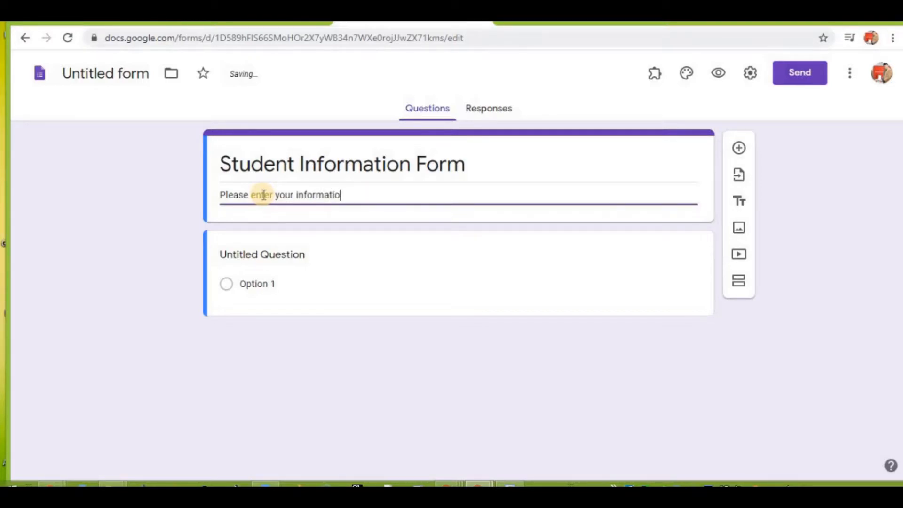
Step: Make the first question a required Short answer titled 'Name', then duplicate it
click(244, 255)
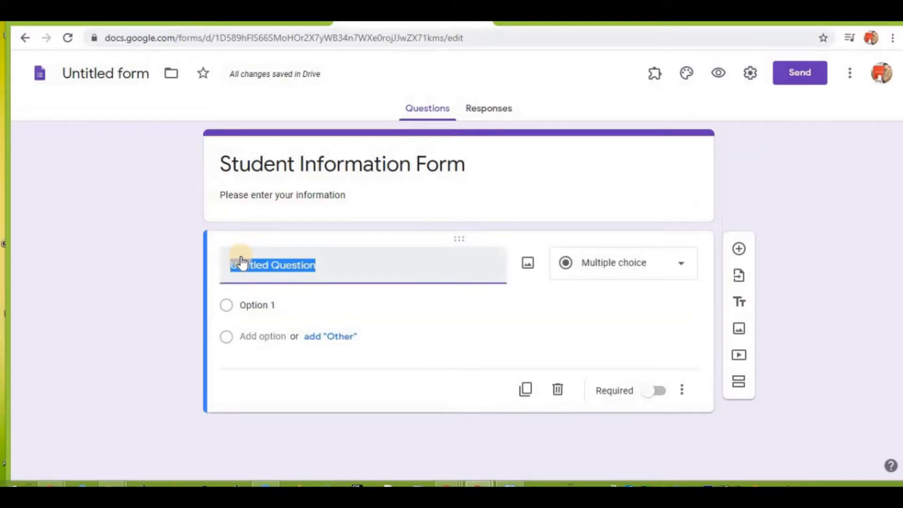
text(name)
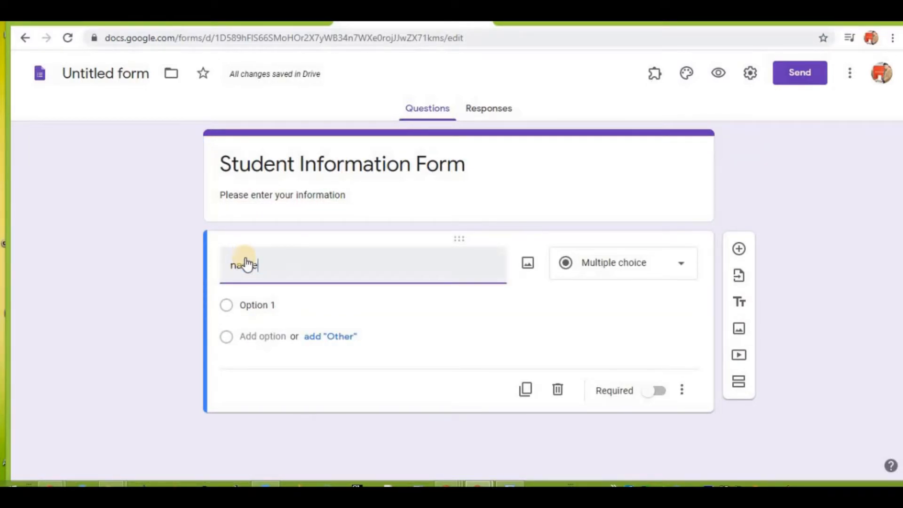
key(BackSpace)
text(Name)
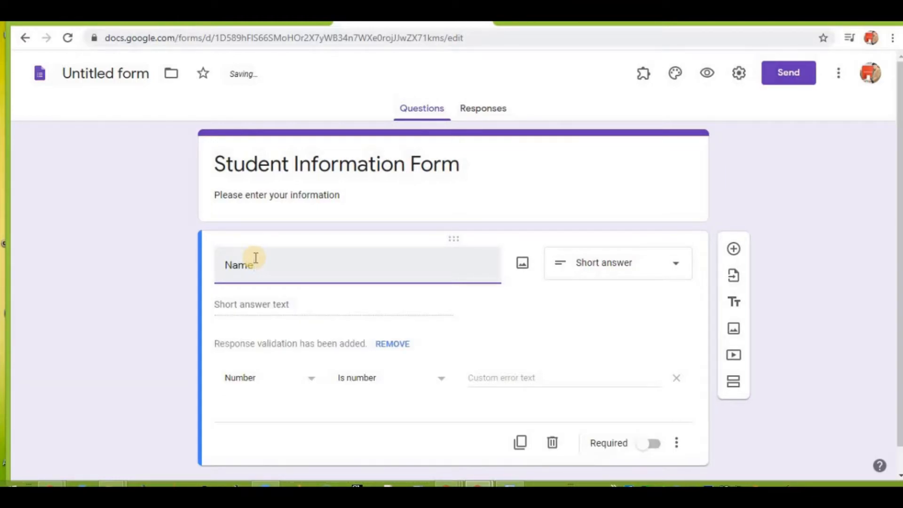
click(679, 264)
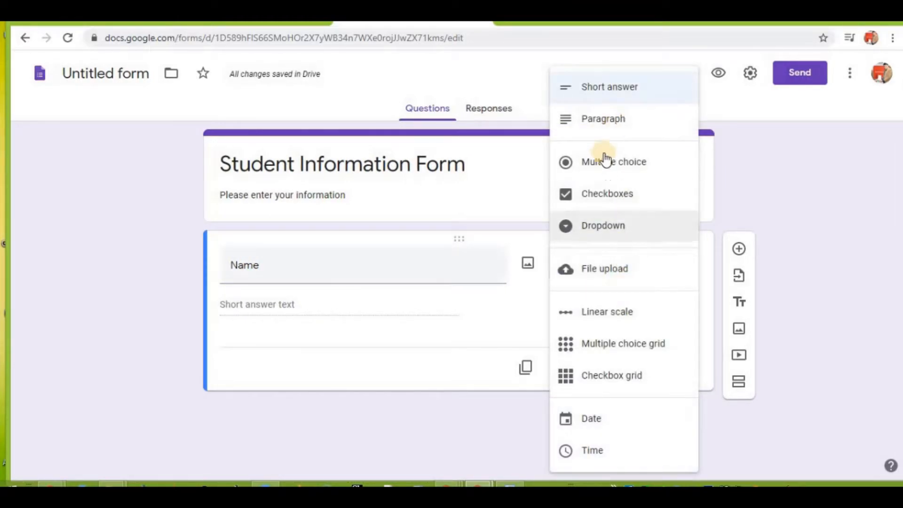
click(590, 89)
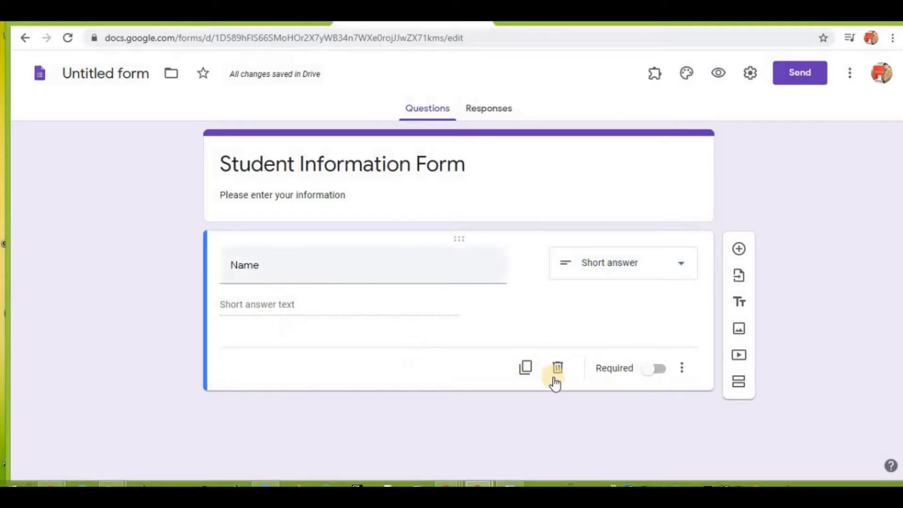
click(658, 372)
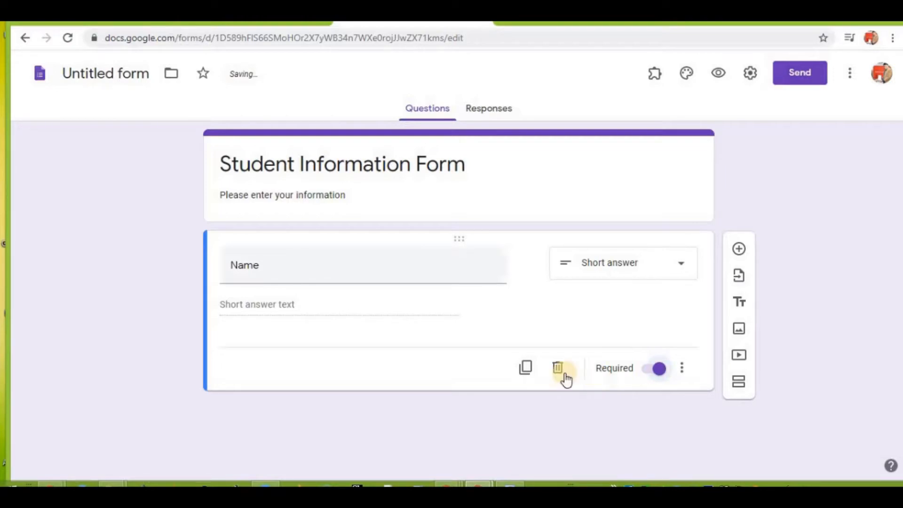
click(527, 376)
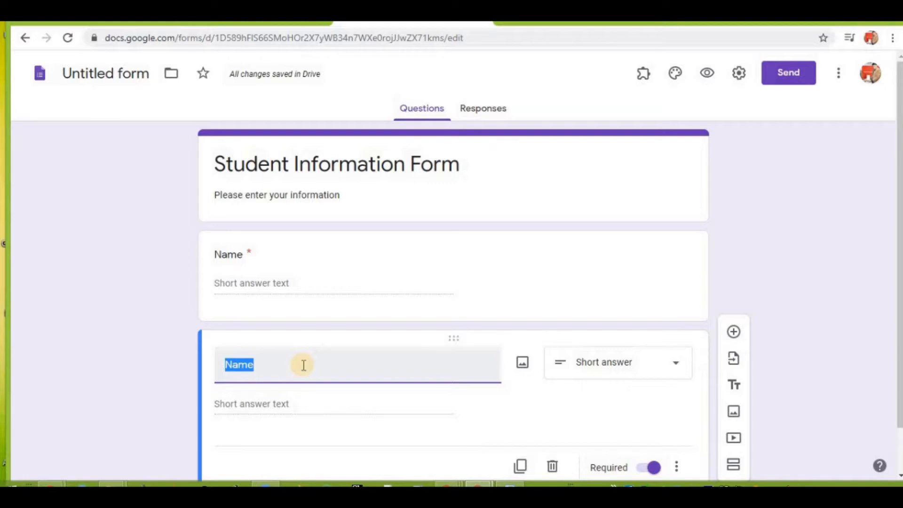
Step: Retitle the copy 'Father Name', make it required, and duplicate it as a DOB question
click(303, 365)
text(Father)
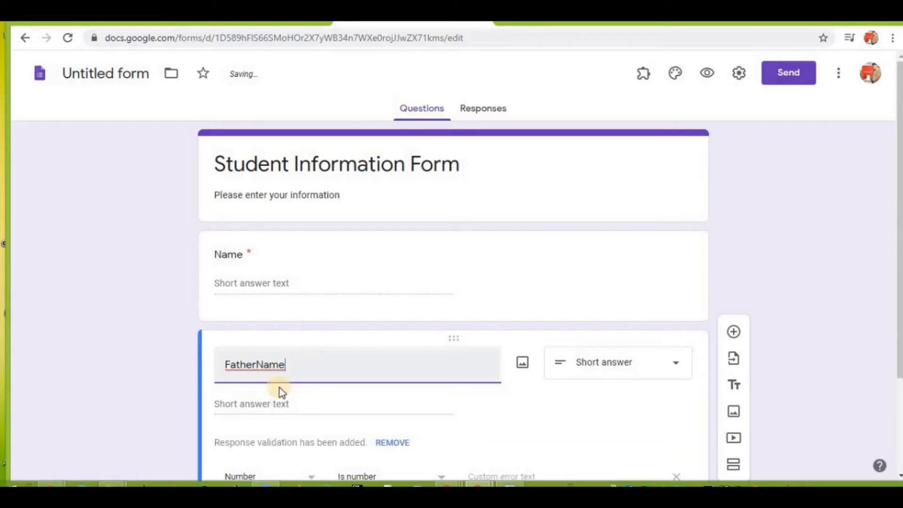
click(258, 372)
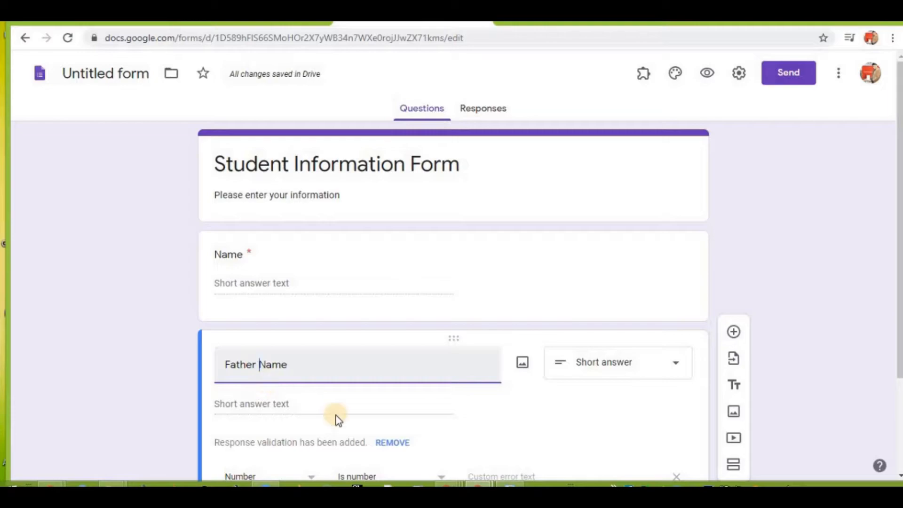
scroll(678, 390, down, 1)
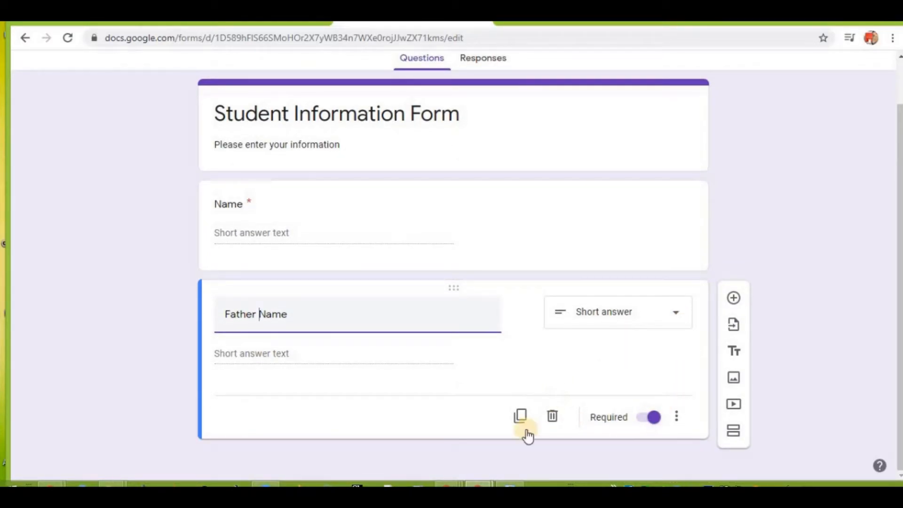
click(644, 423)
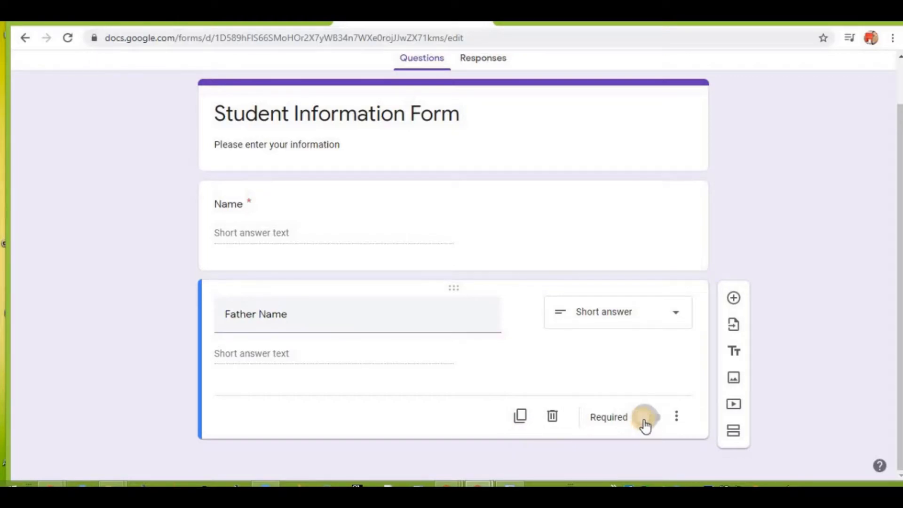
click(520, 416)
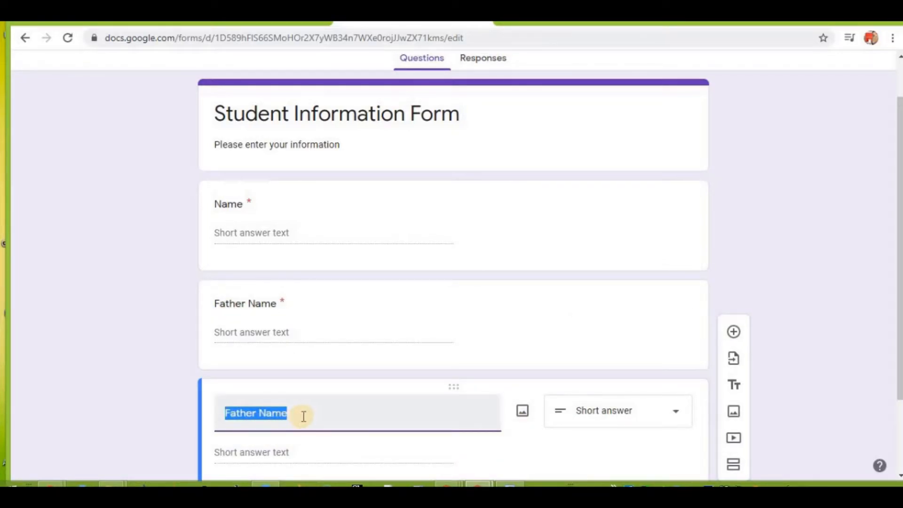
text(DOB)
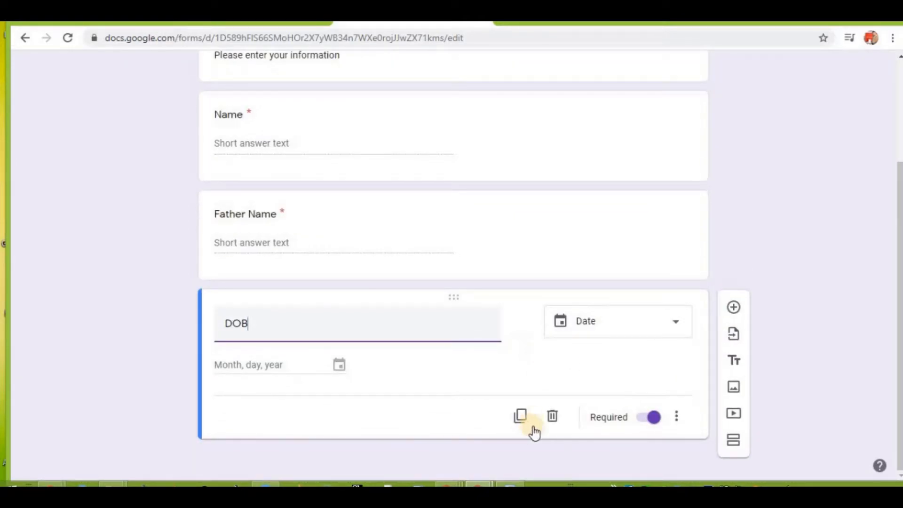
Step: Add a multiple-choice 'Select Course' question with options Management, Research and Marketing
click(520, 418)
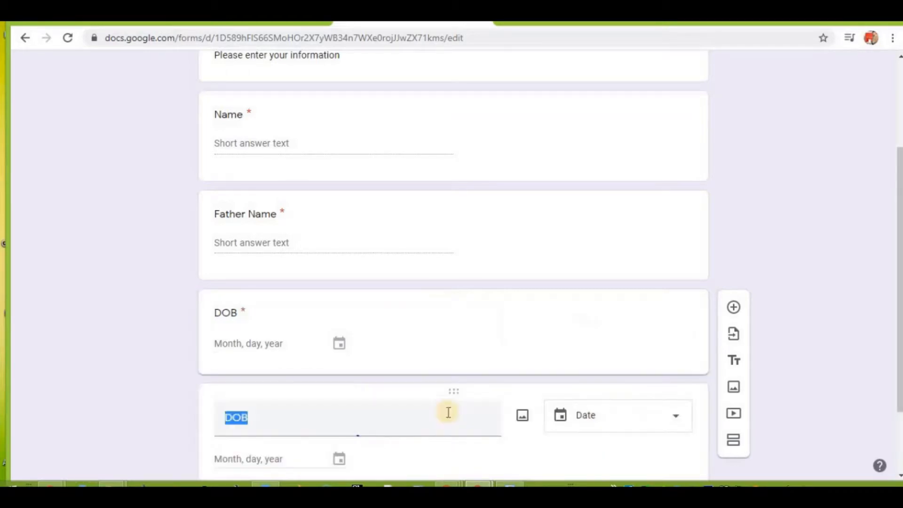
text(Select Course)
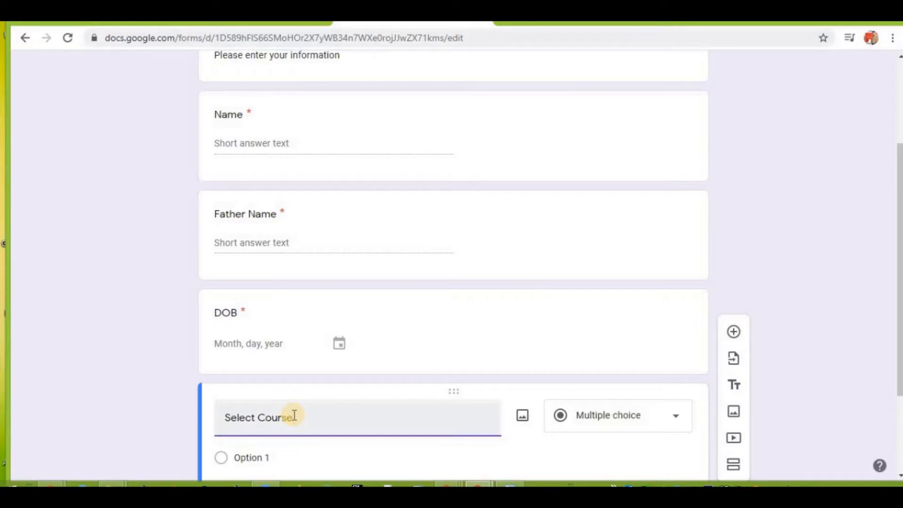
scroll(475, 371, down, 3)
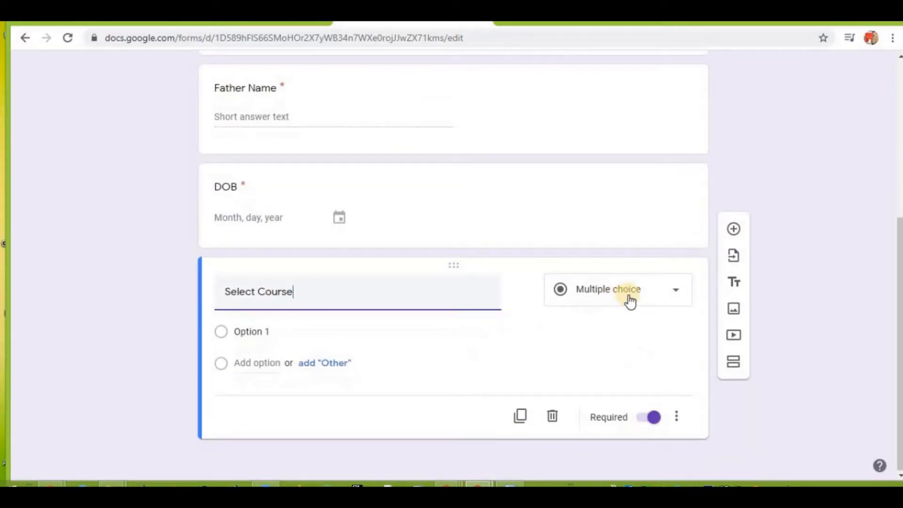
click(673, 294)
click(599, 169)
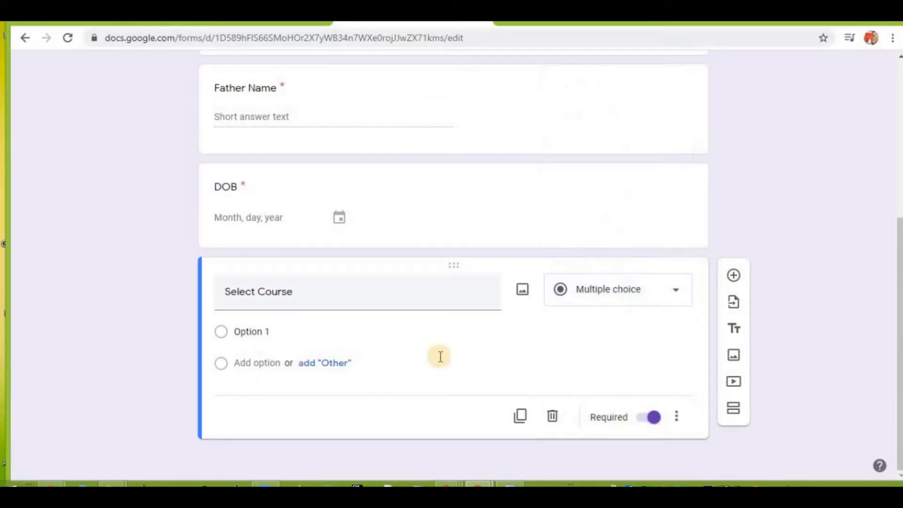
click(245, 331)
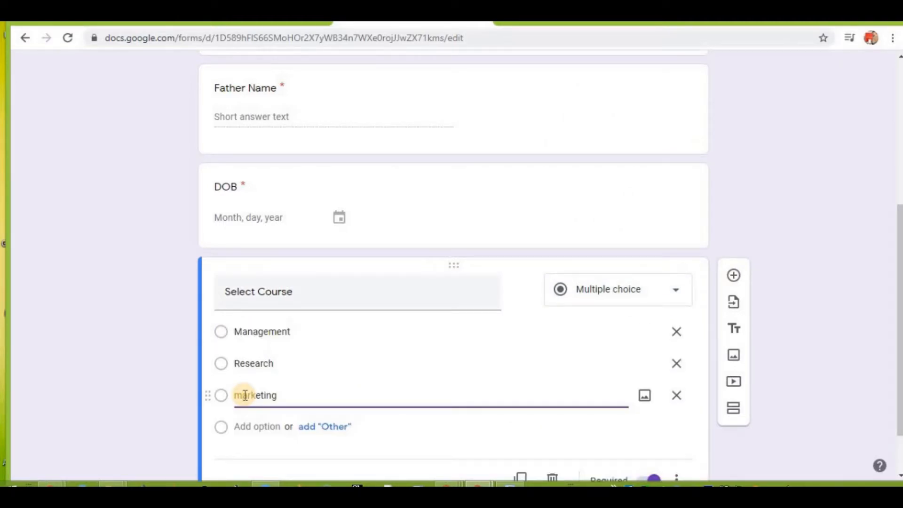
click(245, 396)
key(BackSpace)
text(M)
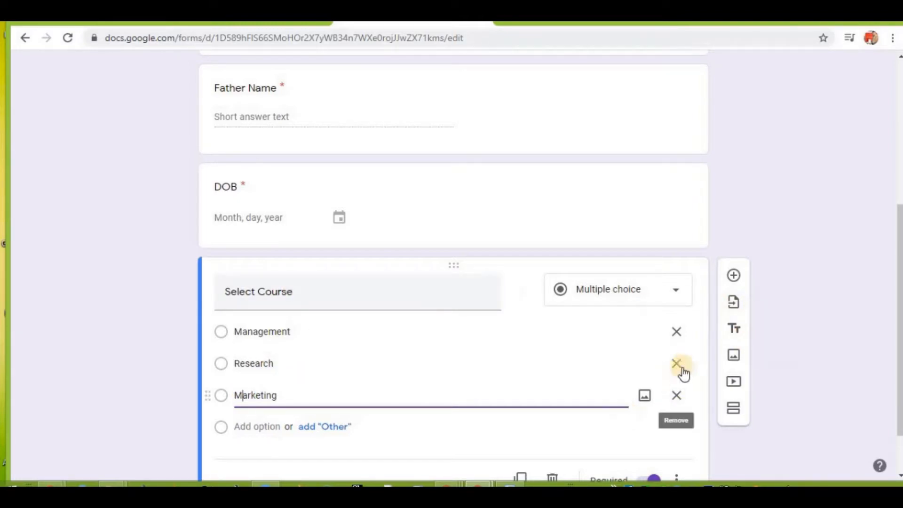
scroll(626, 409, down, 1)
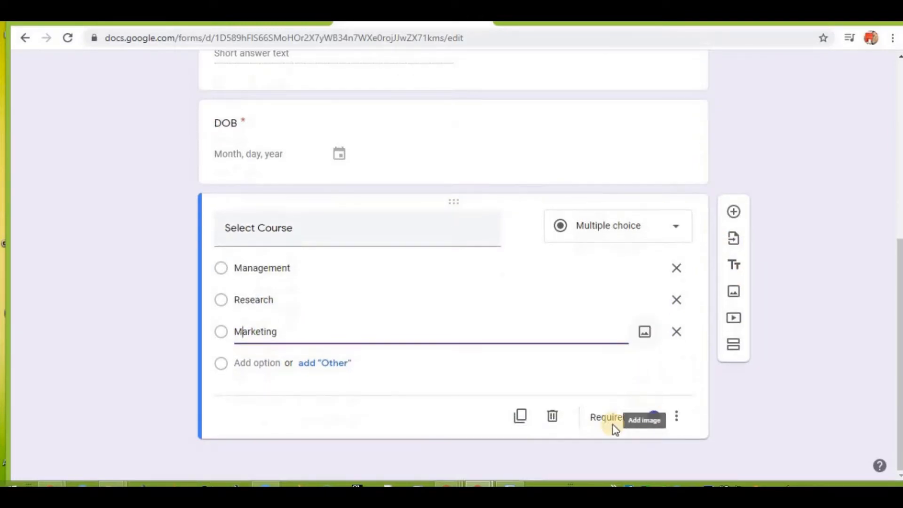
Step: Copy Select Course as 'Select Classes' and replace its options with BBA2, MBA 7 and MBA 5
click(509, 417)
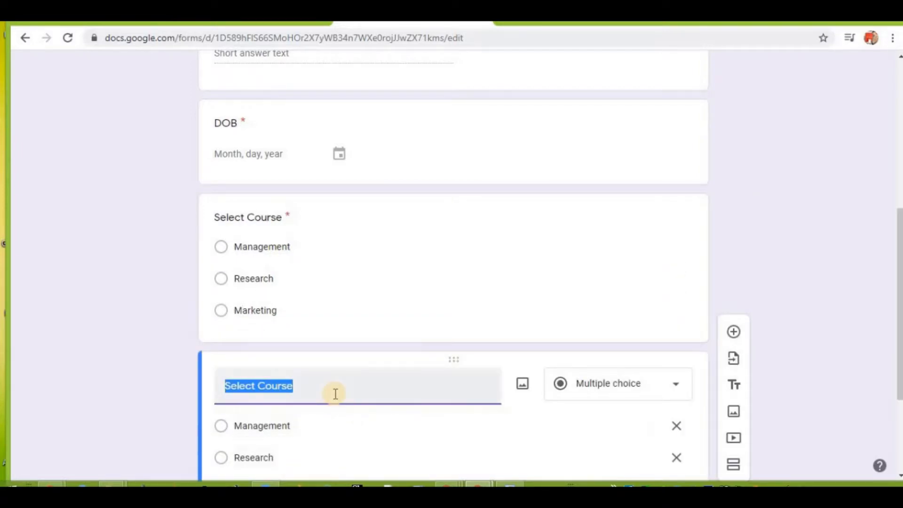
click(335, 394)
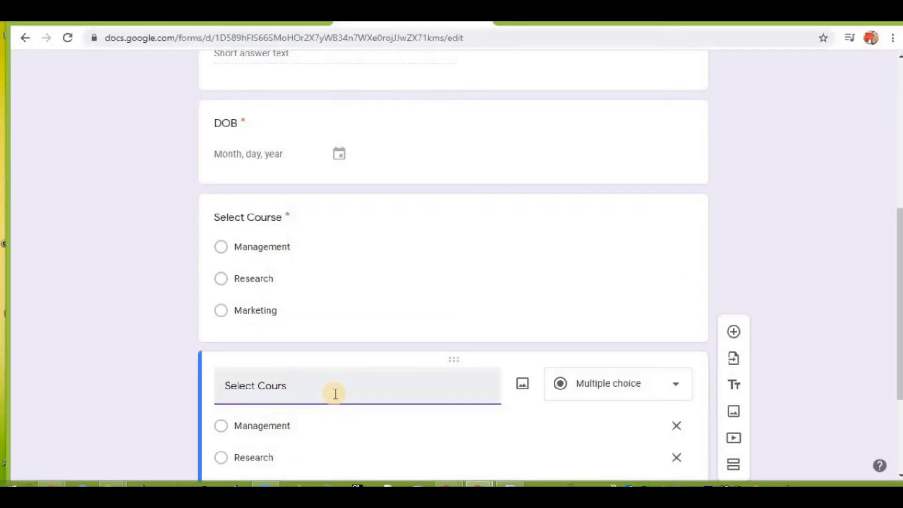
text(lasses)
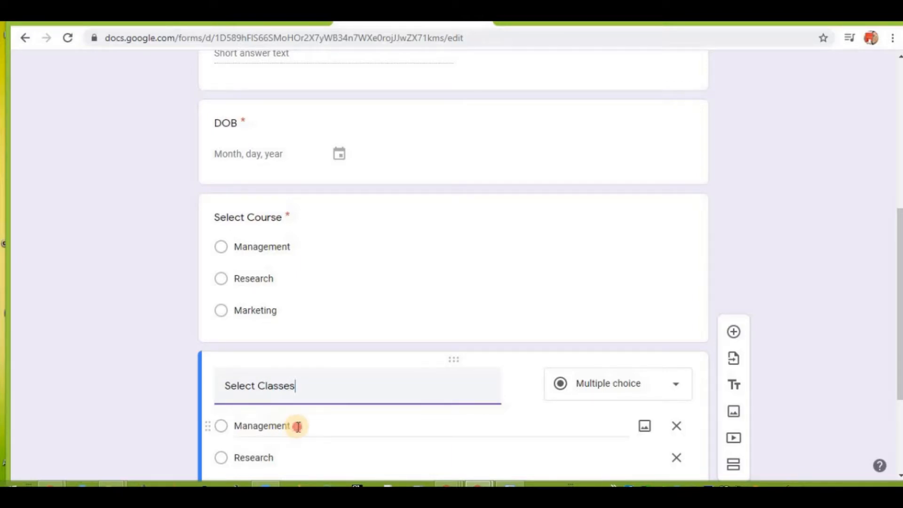
click(298, 427)
text(BBA2)
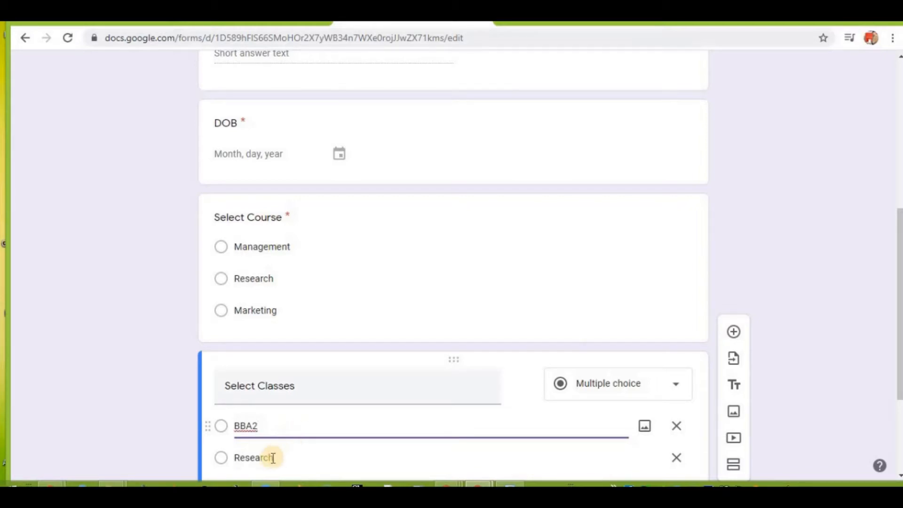
click(273, 458)
text(MBA 7)
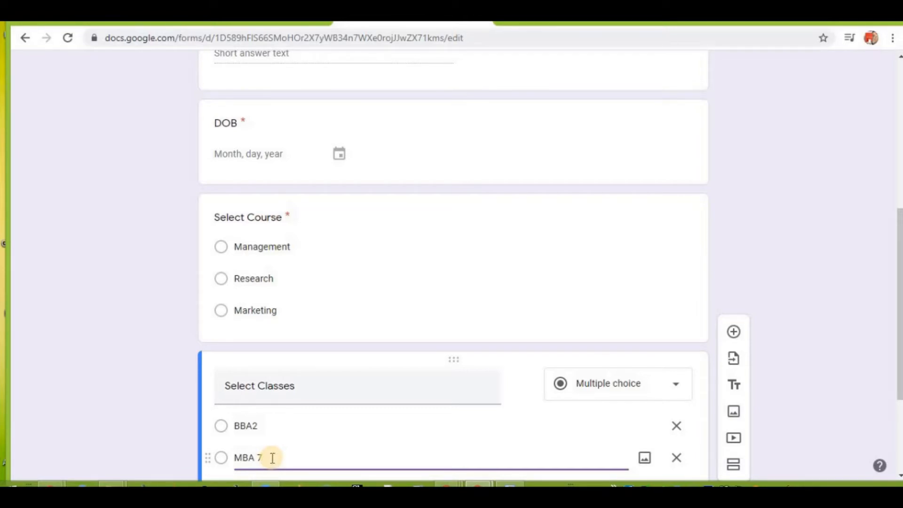
scroll(256, 423, down, 3)
click(277, 332)
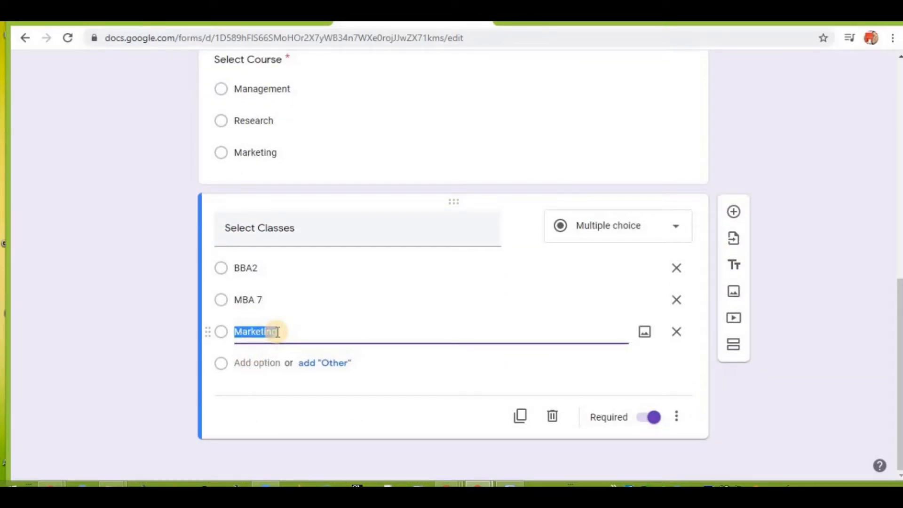
text(MBA 5)
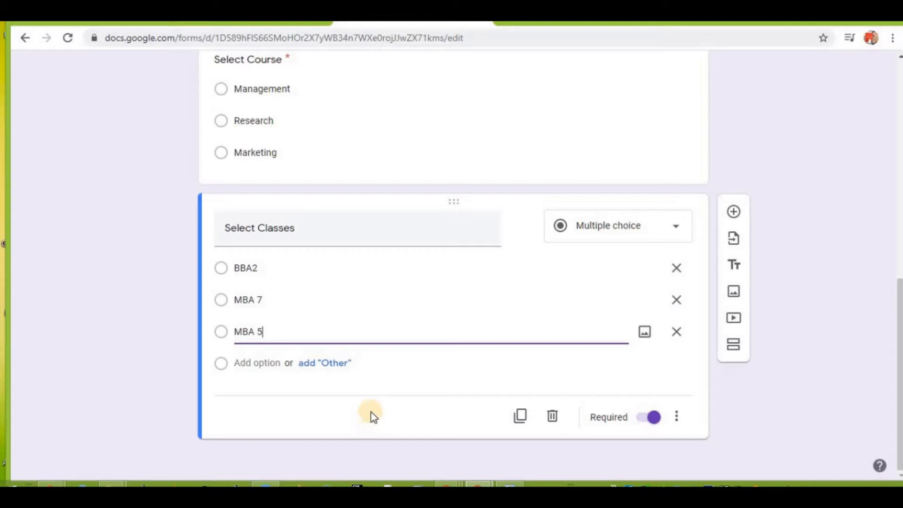
Step: Copy Select Classes, title the copy 'email Address', and switch it to Short answer
click(521, 416)
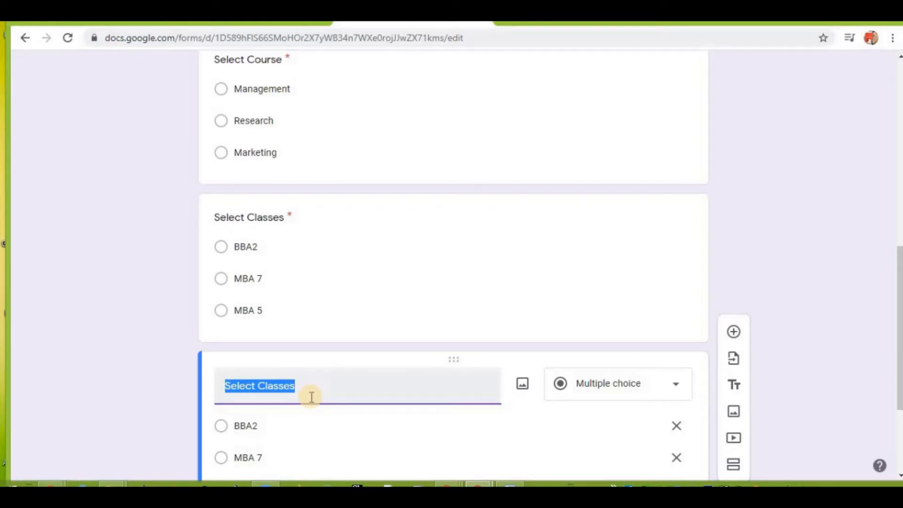
text(email Address)
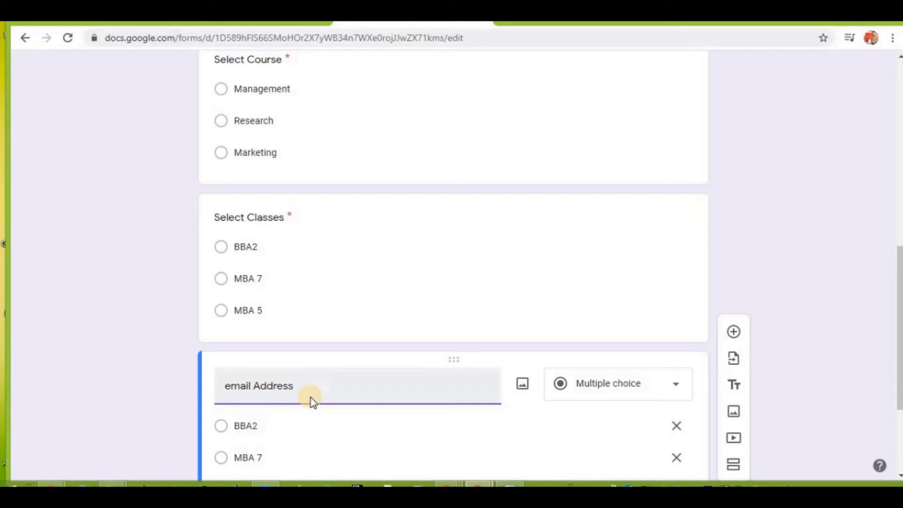
scroll(300, 382, down, 2)
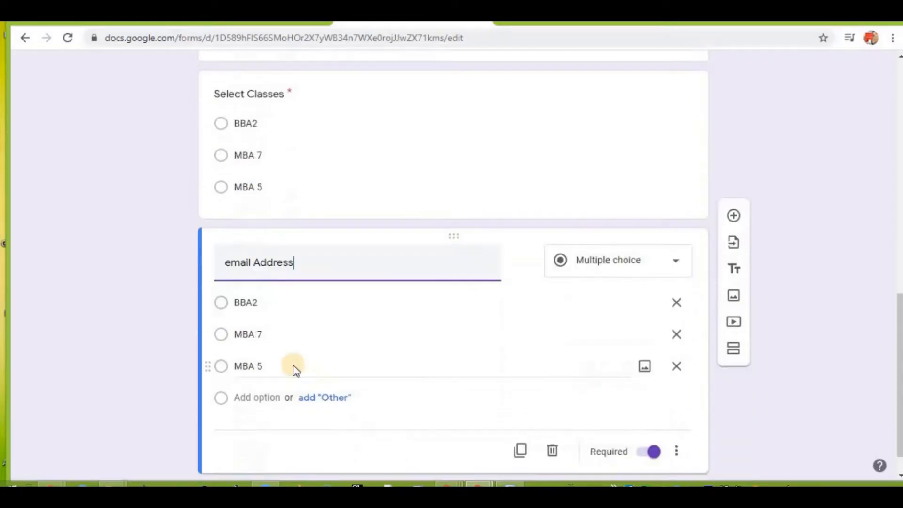
scroll(300, 382, down, 1)
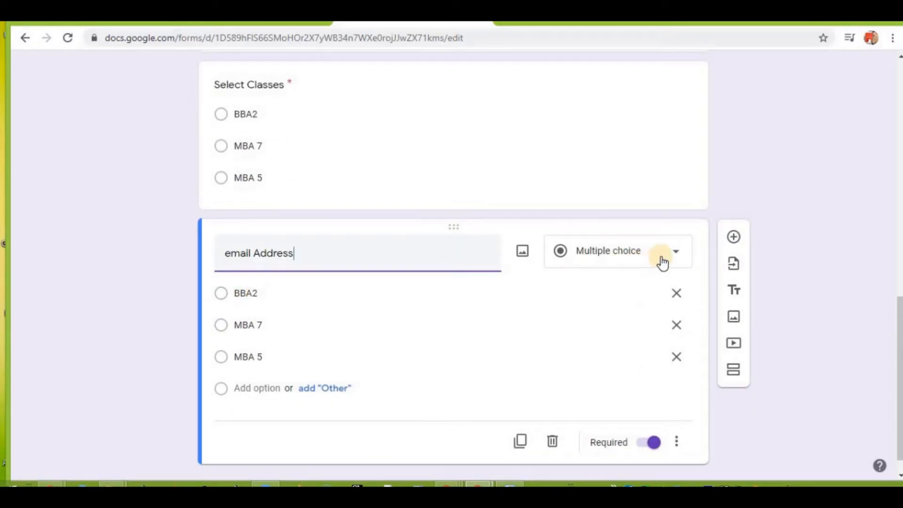
click(663, 261)
click(604, 89)
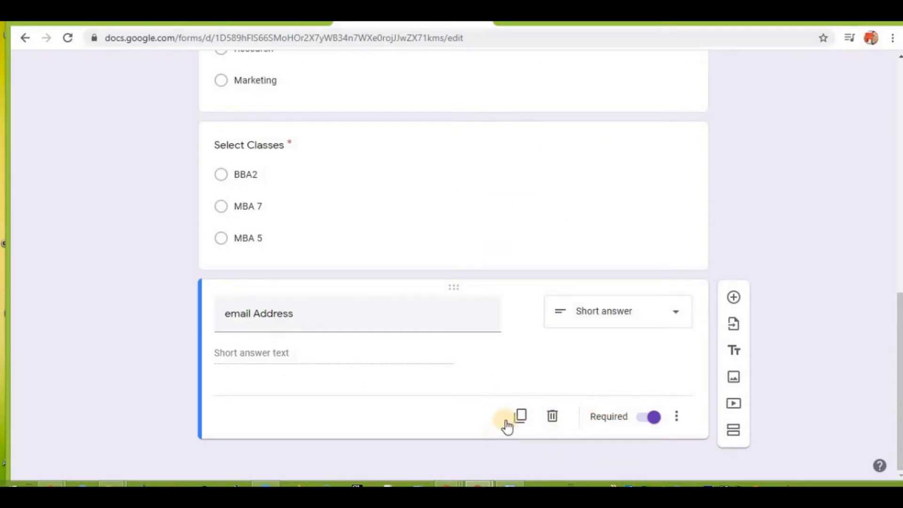
Step: Copy email Address and retitle it 'What App No', keeping Number / Is number validation
click(517, 416)
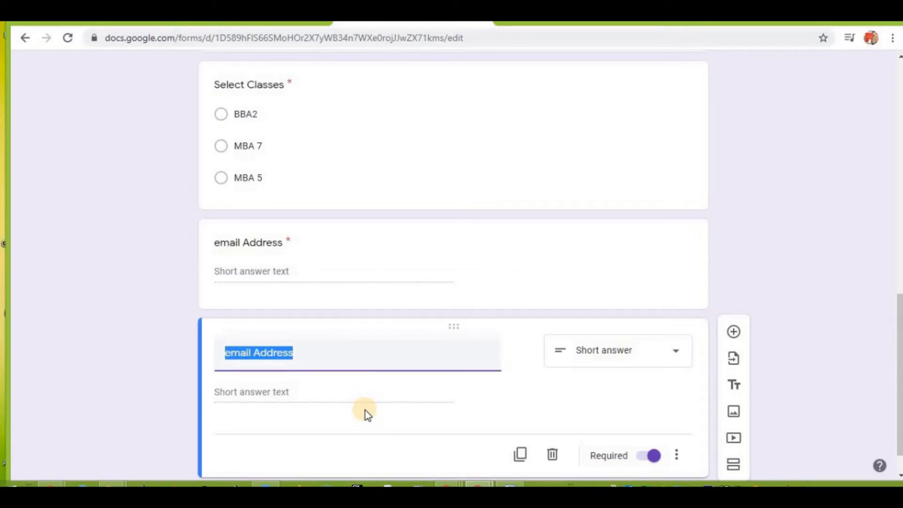
text(Phon)
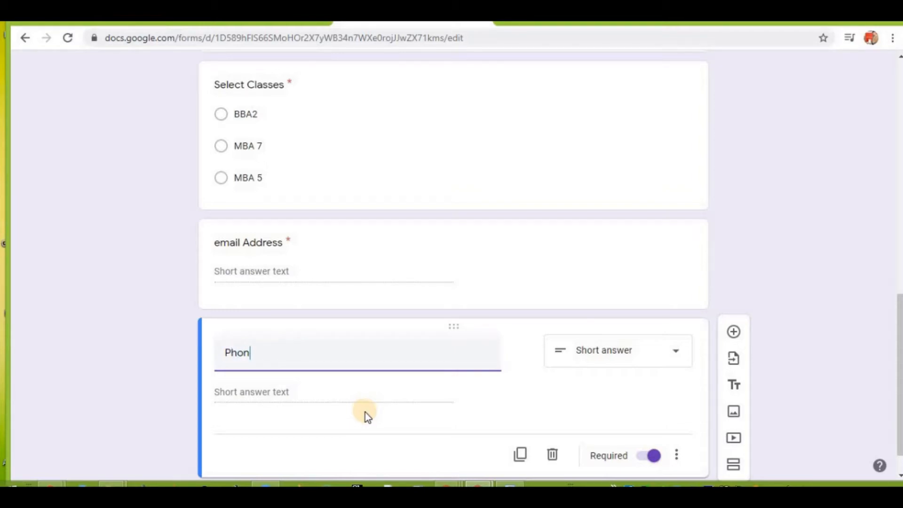
key(BackSpace)
key(BackSpace)
text(What App no)
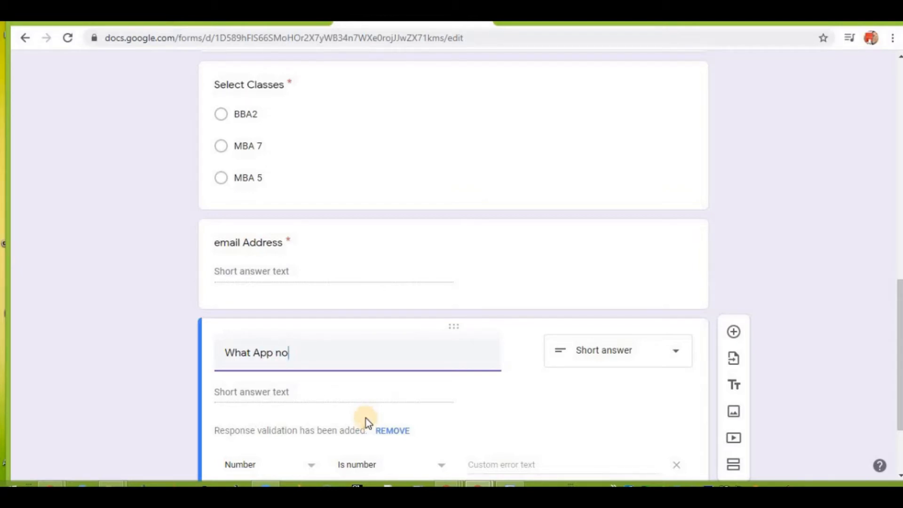
key(BackSpace)
key(BackSpace)
text(o)
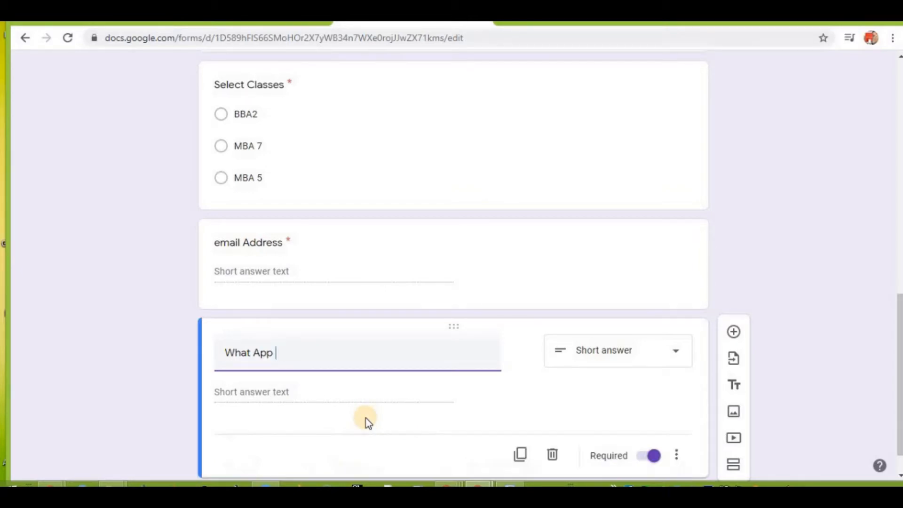
key(BackSpace)
text(No)
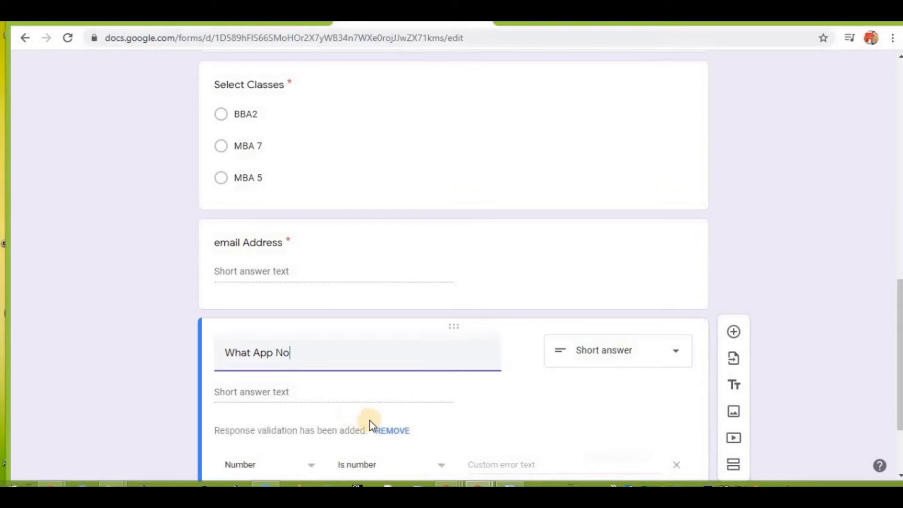
scroll(385, 414, down, 3)
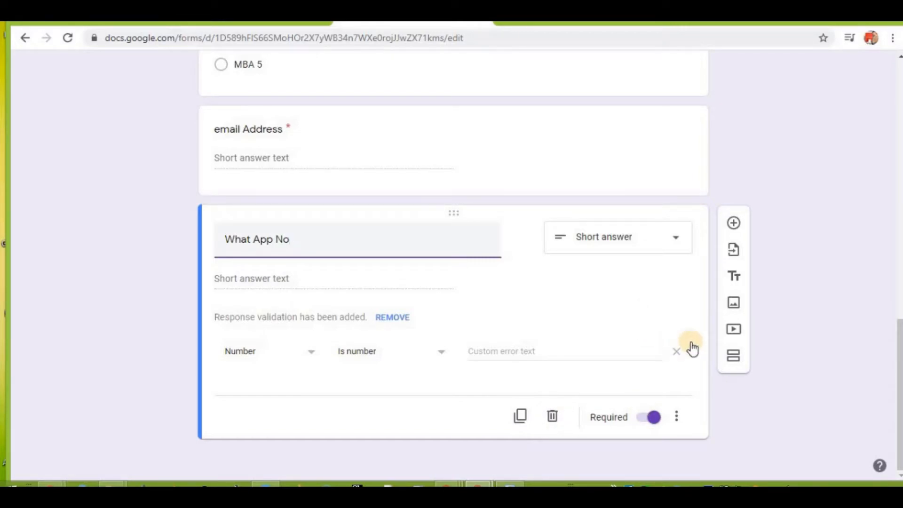
Step: Add a question 'Add Your Picture' below What App No, leaving it not required
click(734, 223)
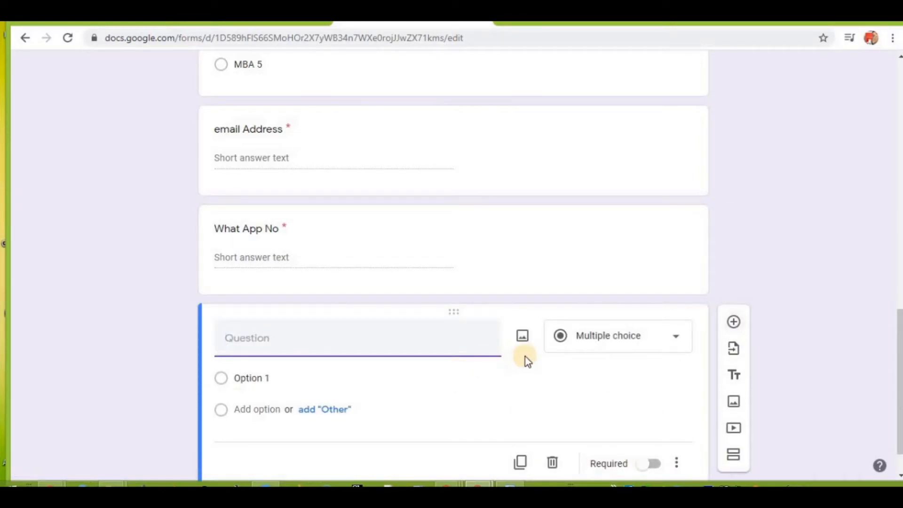
scroll(526, 359, down, 1)
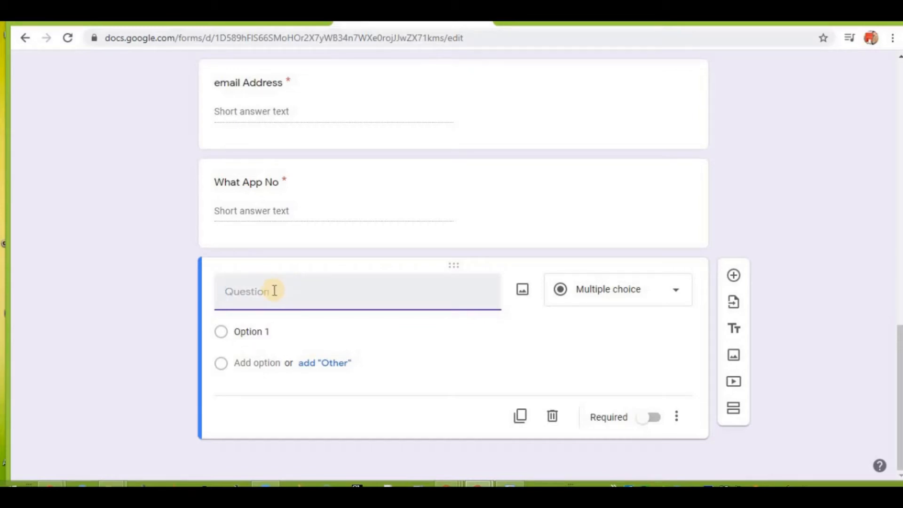
text(A)
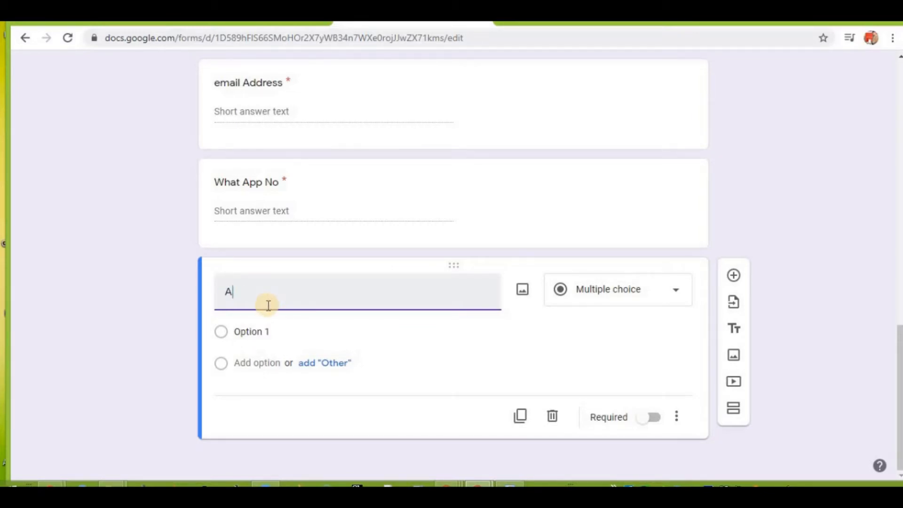
text(dd Your)
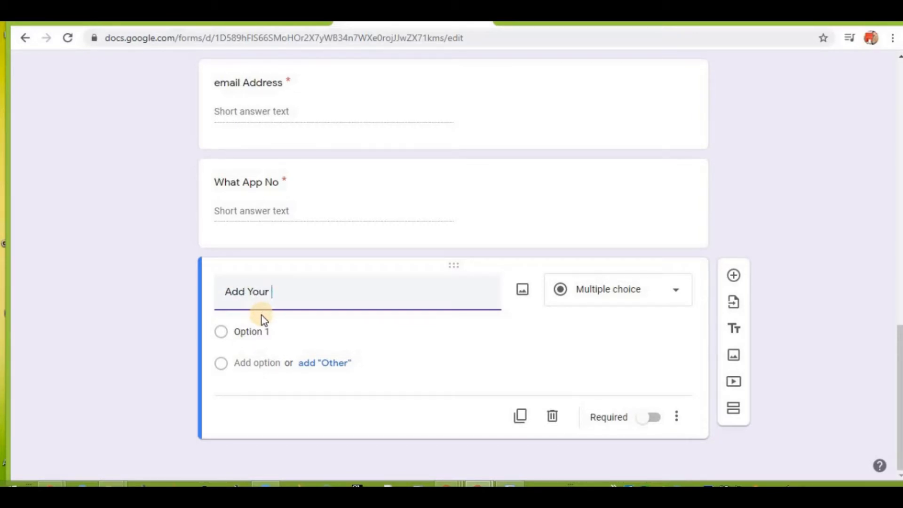
text( Picture)
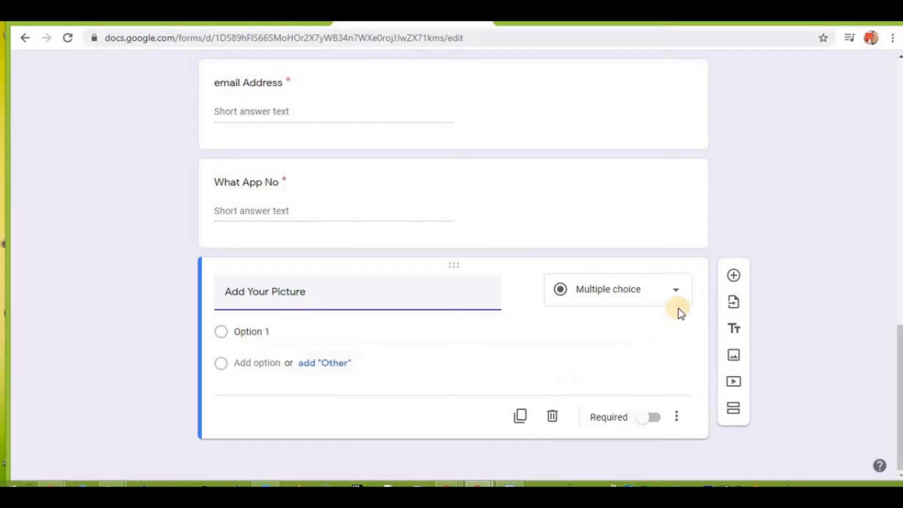
click(467, 185)
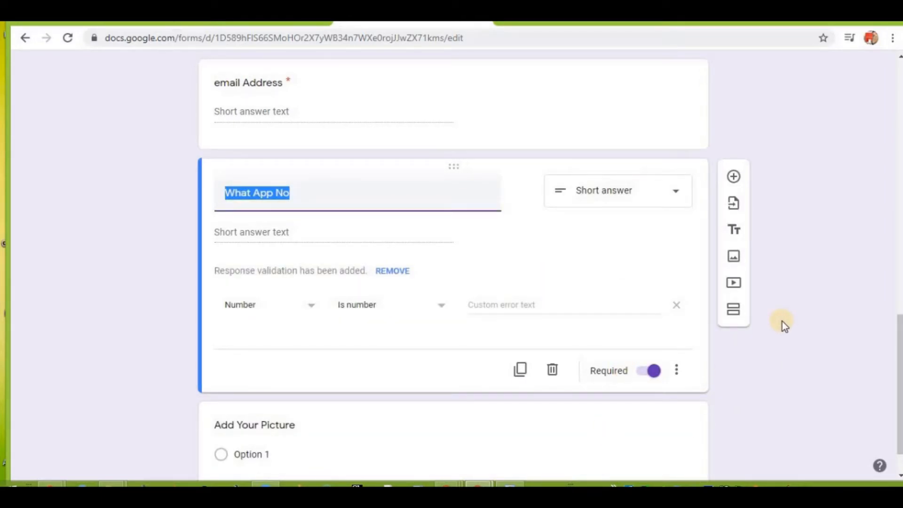
scroll(706, 376, down, 1)
click(517, 394)
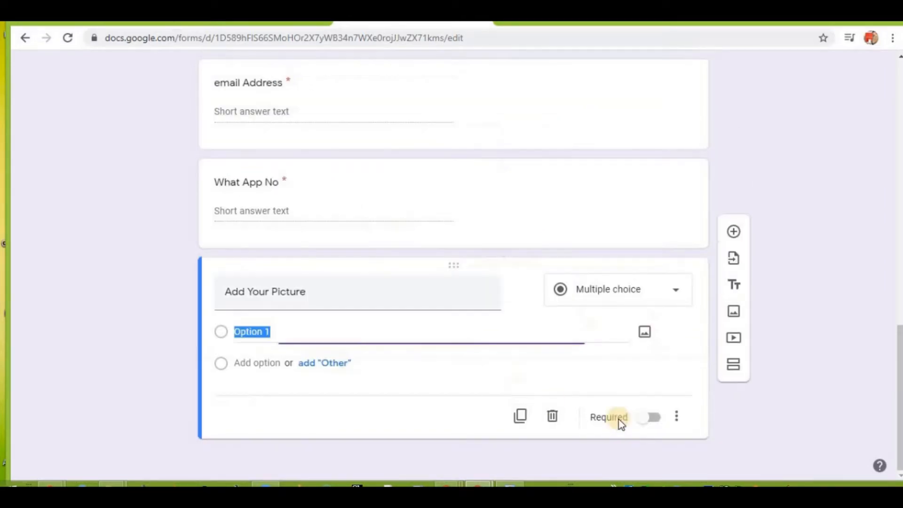
click(651, 419)
click(643, 422)
click(257, 334)
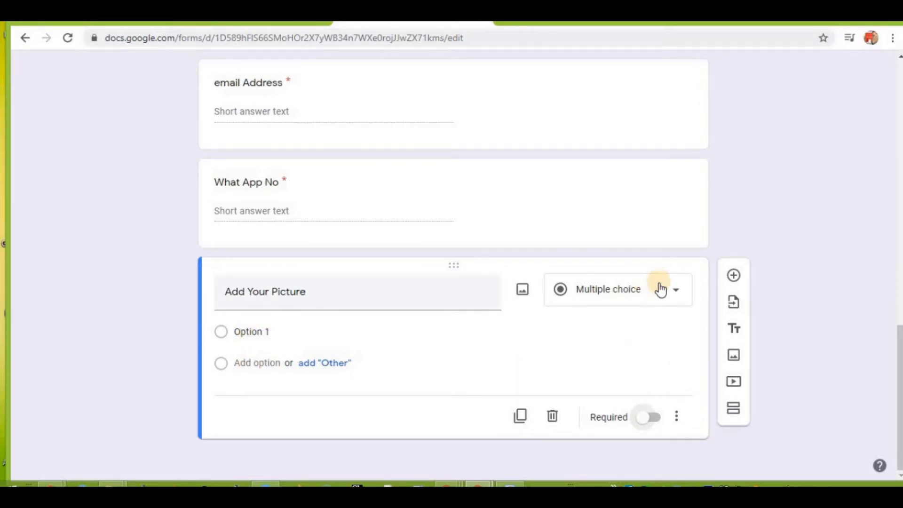
Step: Change Add Your Picture to a File upload question, accepting Drive uploads
click(678, 291)
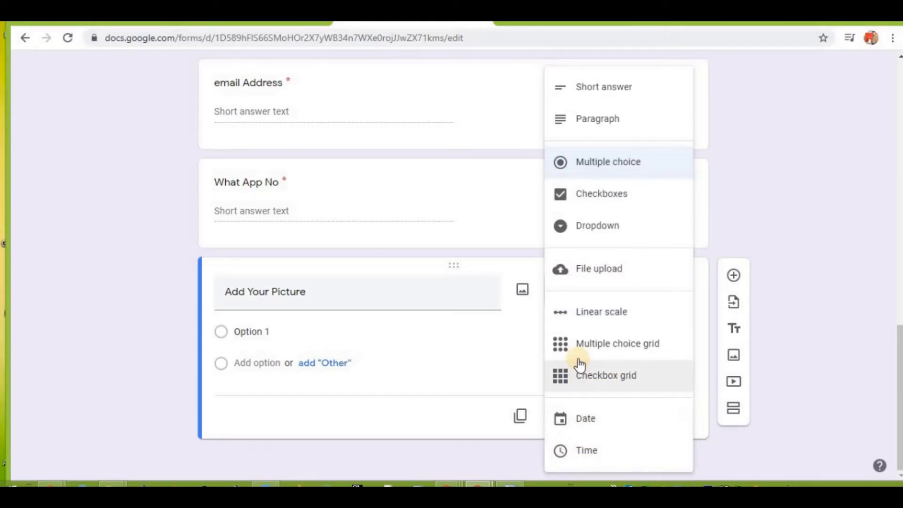
click(584, 272)
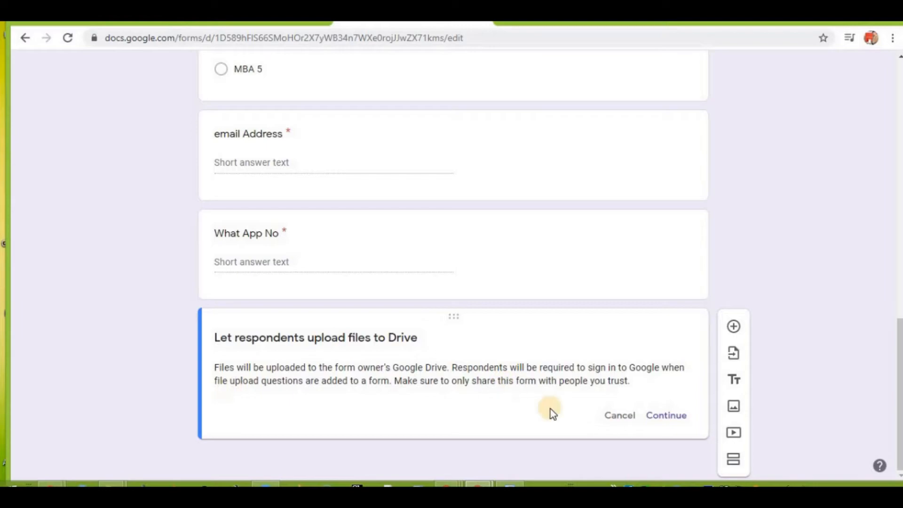
click(680, 418)
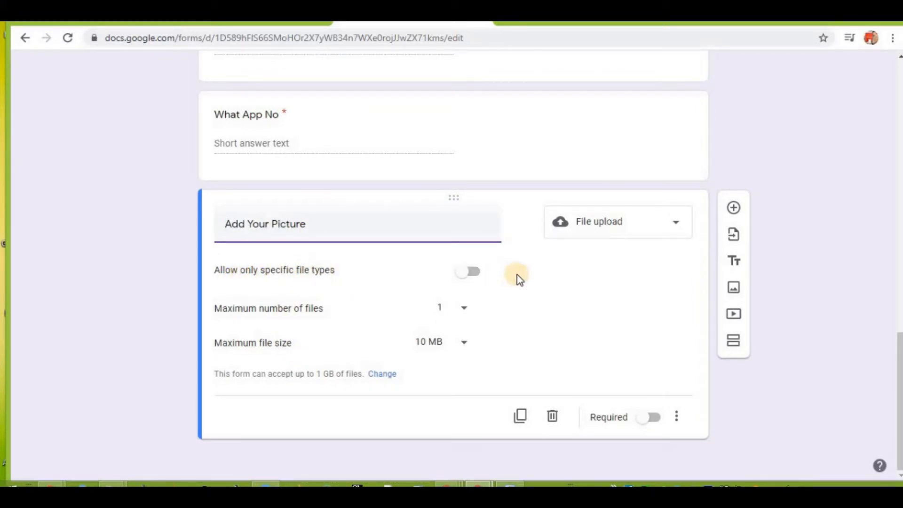
Step: Allow only Image files with a 100 MB maximum size, leaving the question optional
click(476, 277)
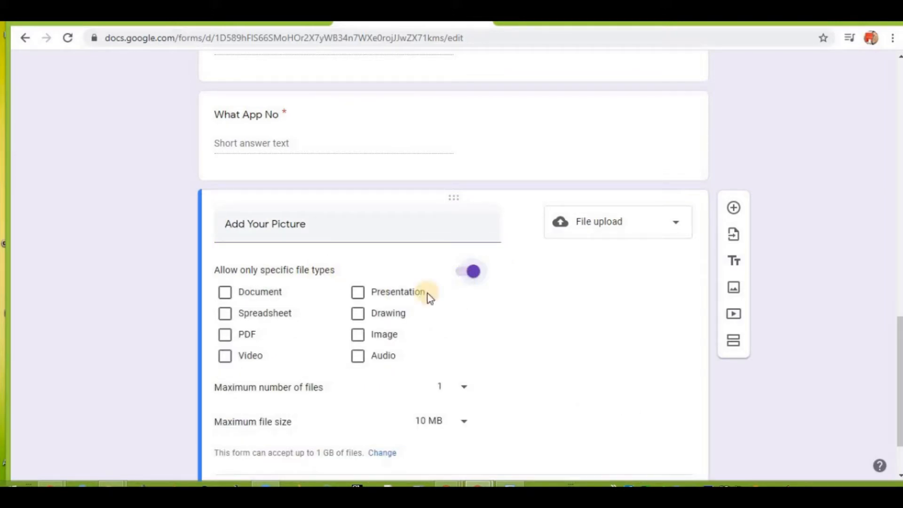
click(357, 334)
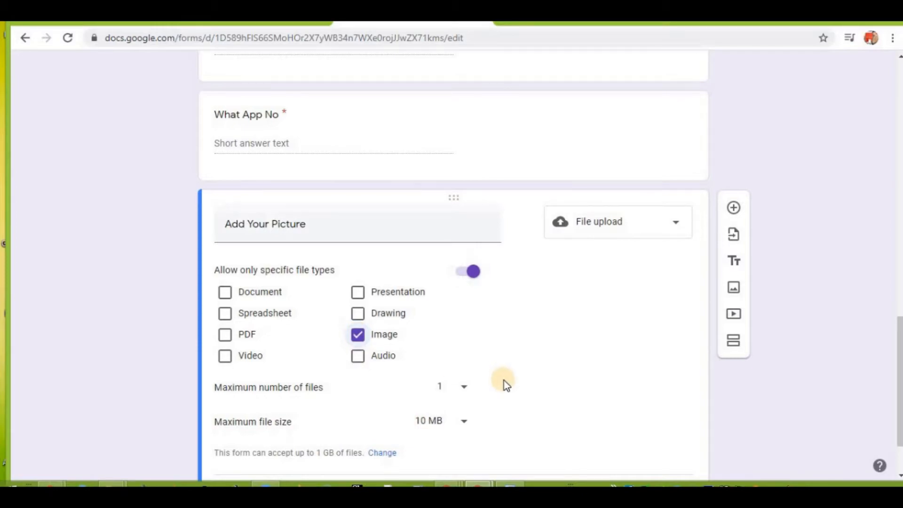
scroll(243, 374, down, 1)
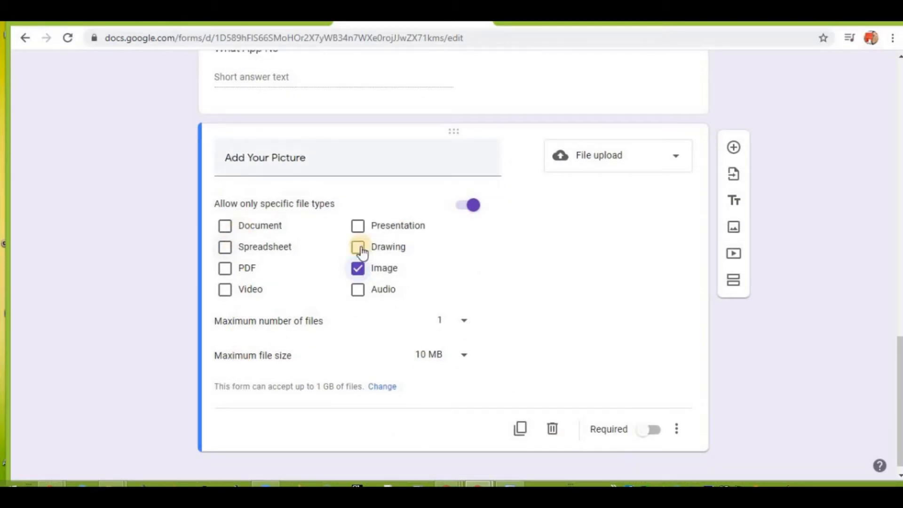
click(464, 355)
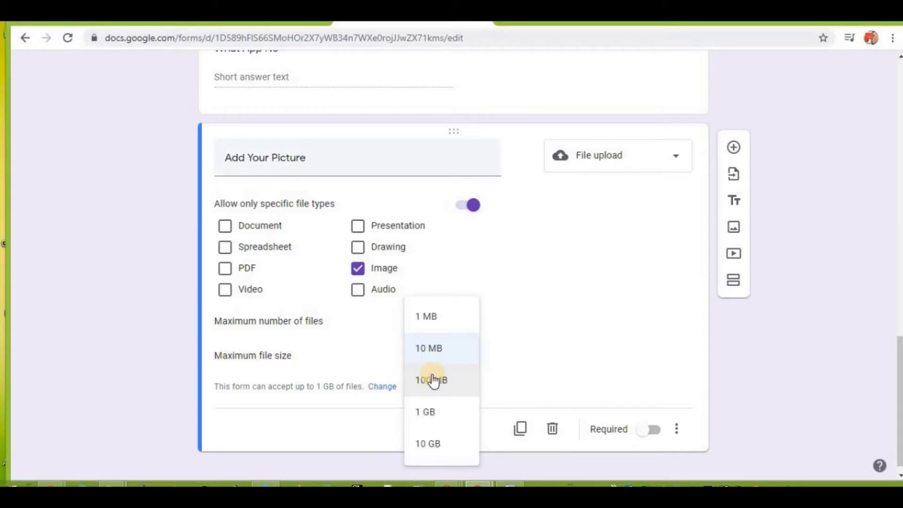
click(433, 381)
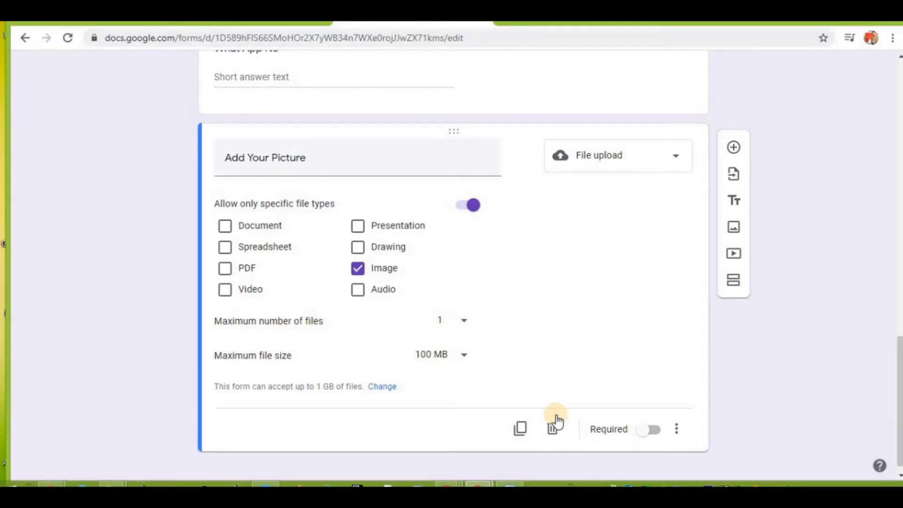
click(651, 430)
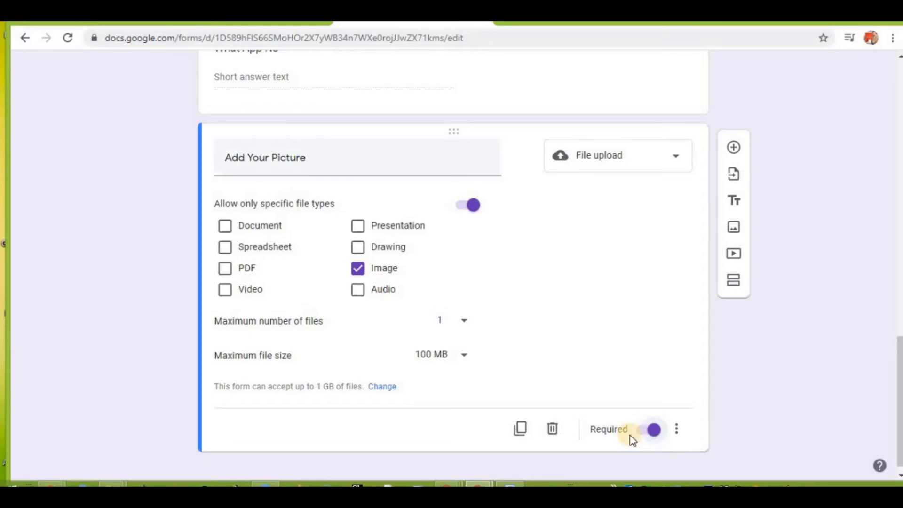
click(642, 431)
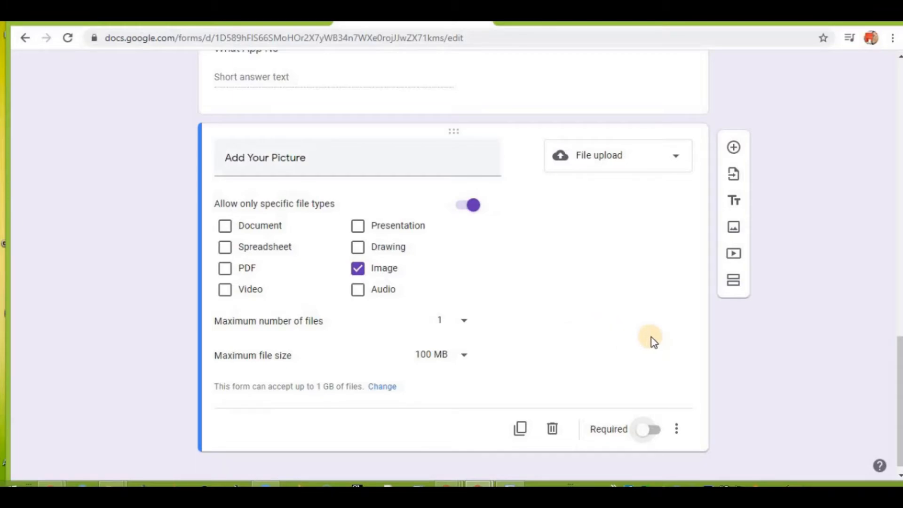
scroll(649, 341, up, 5)
scroll(611, 346, up, 10)
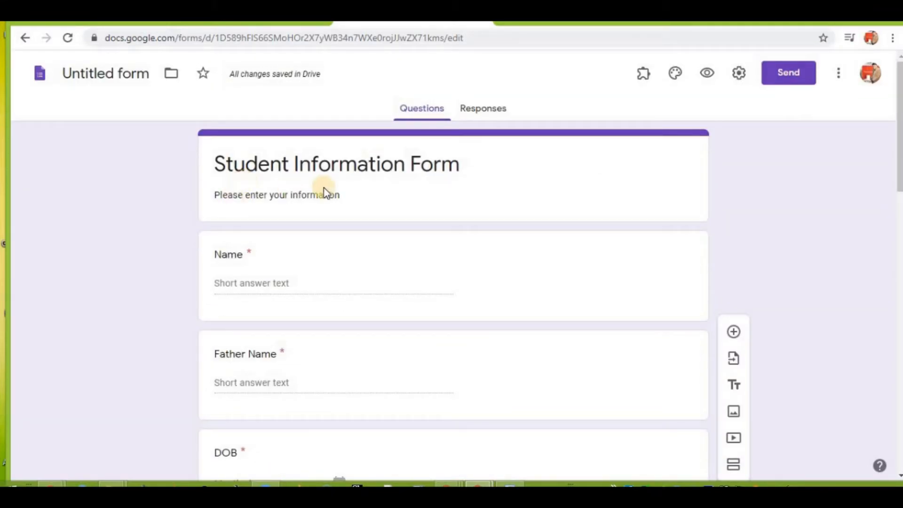
Step: Rename the 'Untitled form' file to 'Student Information Form' and confirm it
click(325, 170)
click(326, 169)
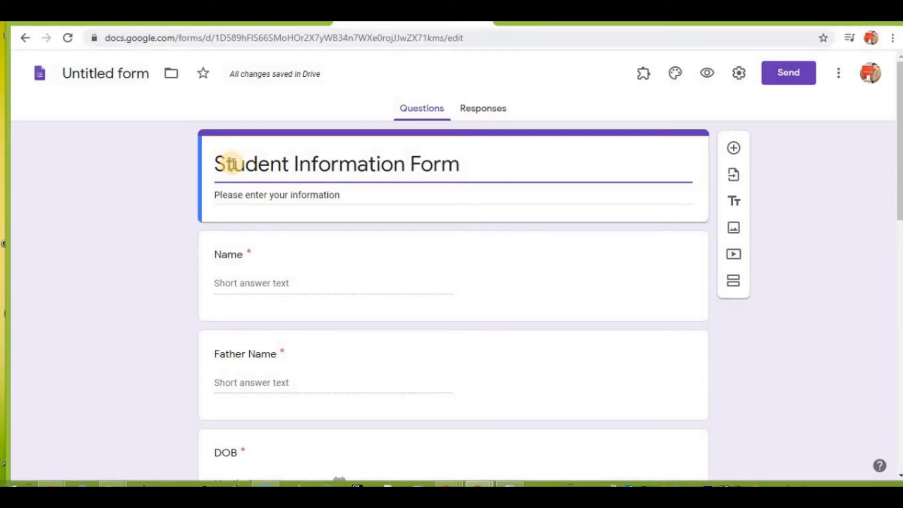
click(93, 70)
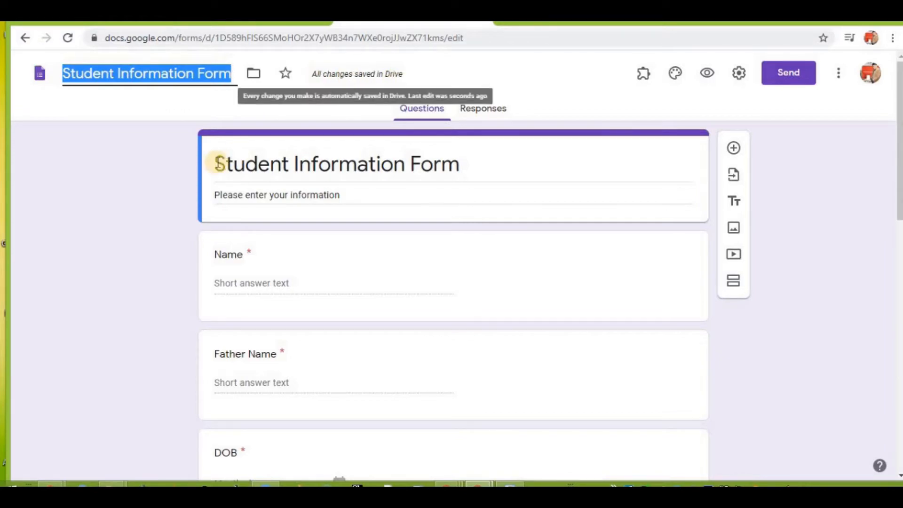
click(151, 199)
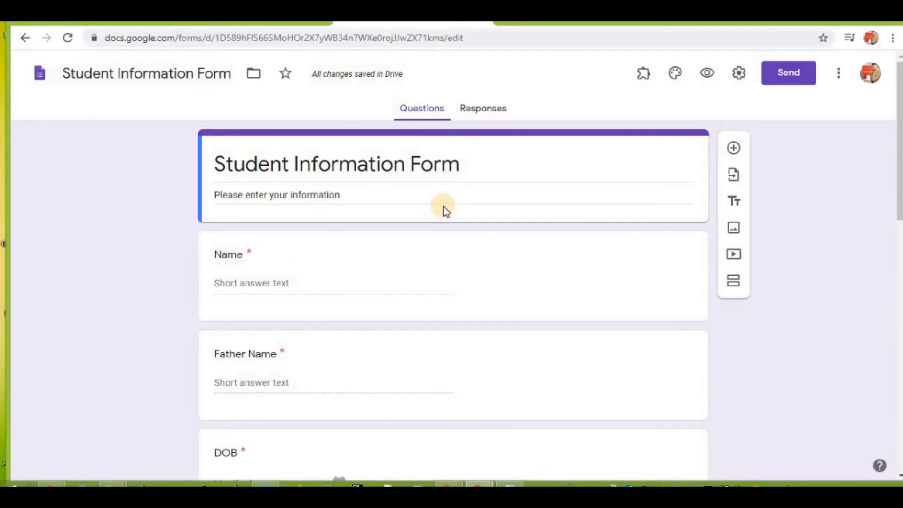
Step: Add a new question titled 'Password'
triple_click(447, 193)
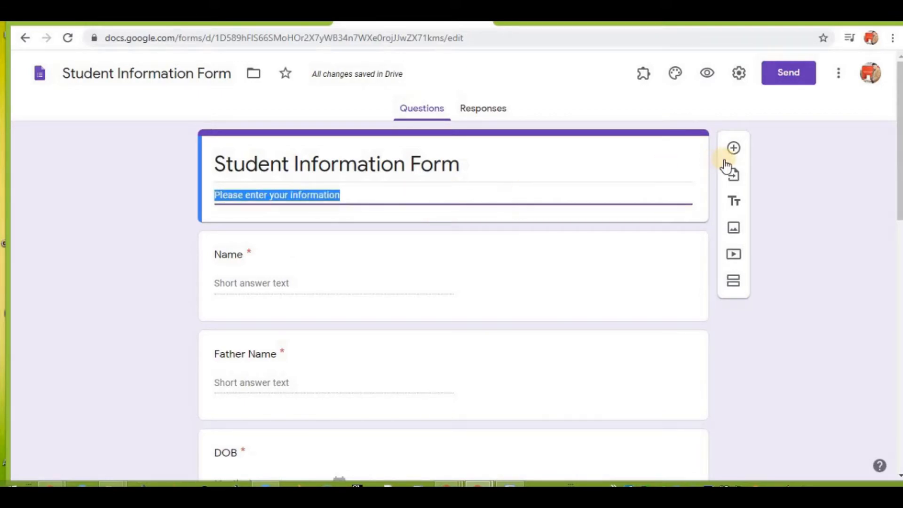
click(734, 148)
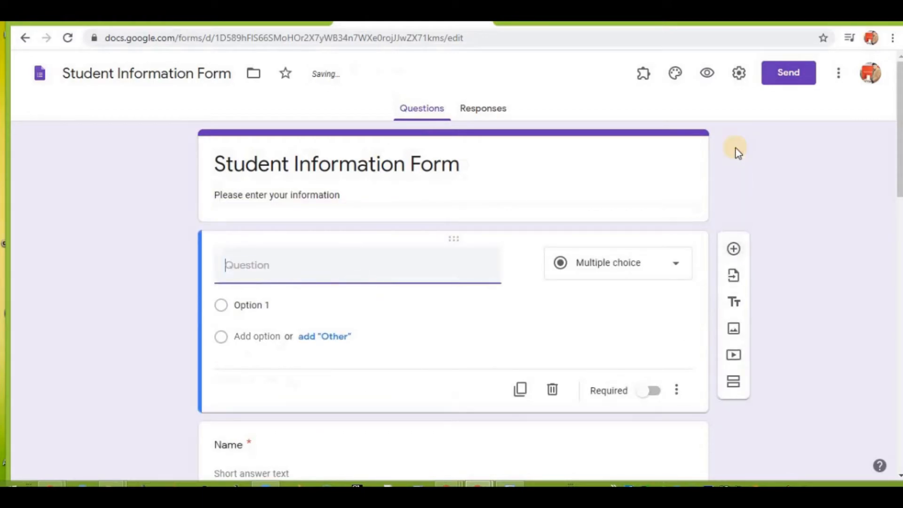
click(316, 268)
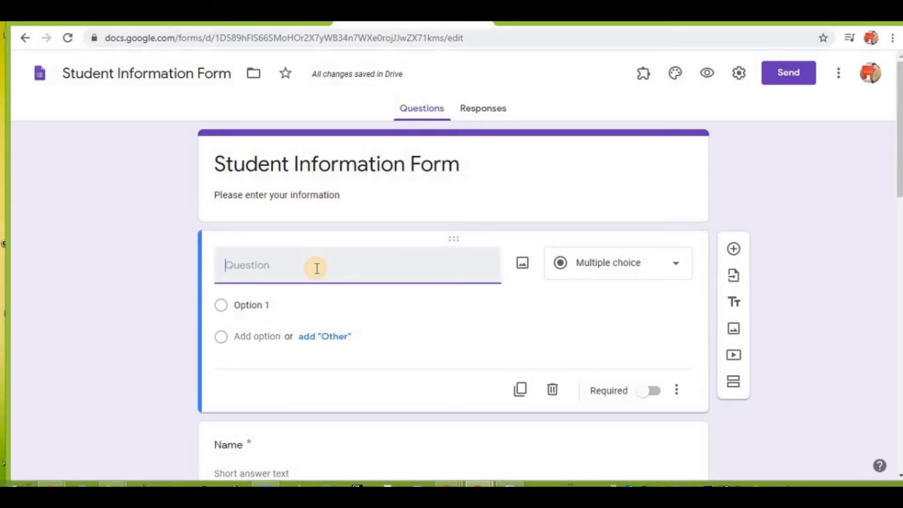
text(Password)
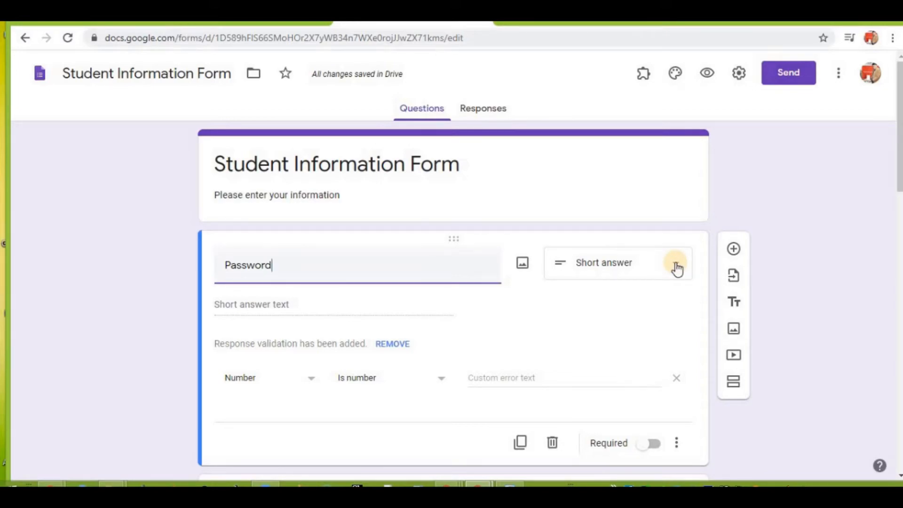
click(312, 379)
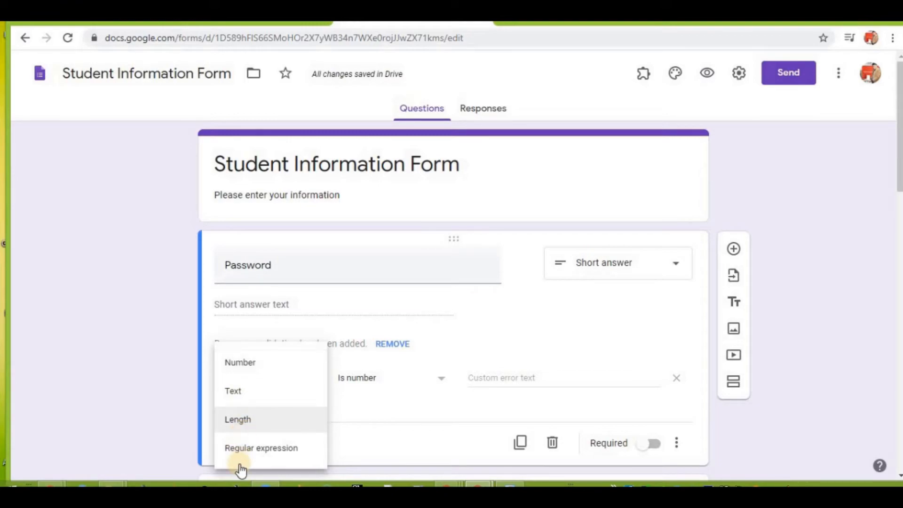
click(286, 376)
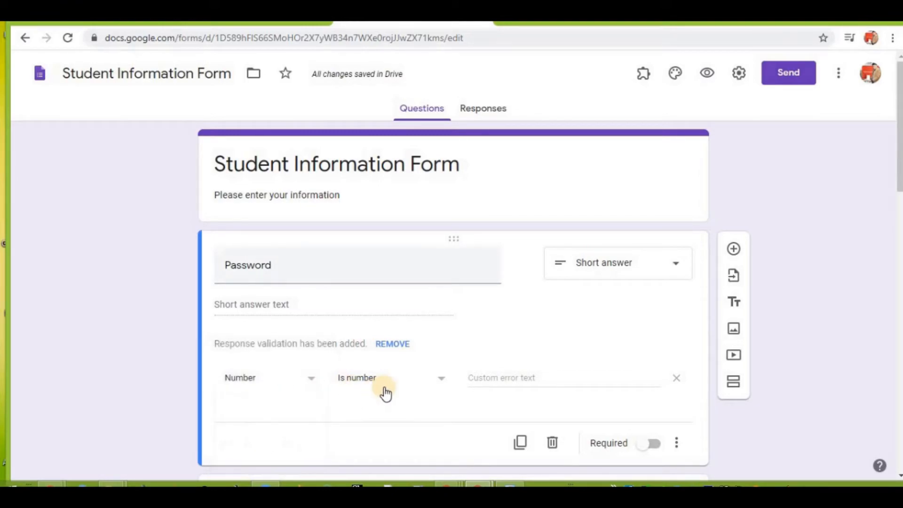
click(441, 381)
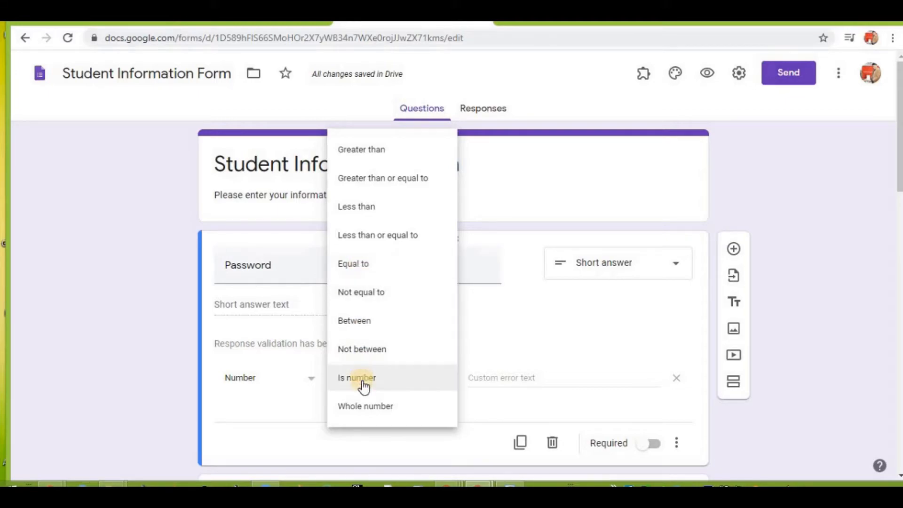
click(357, 265)
click(471, 380)
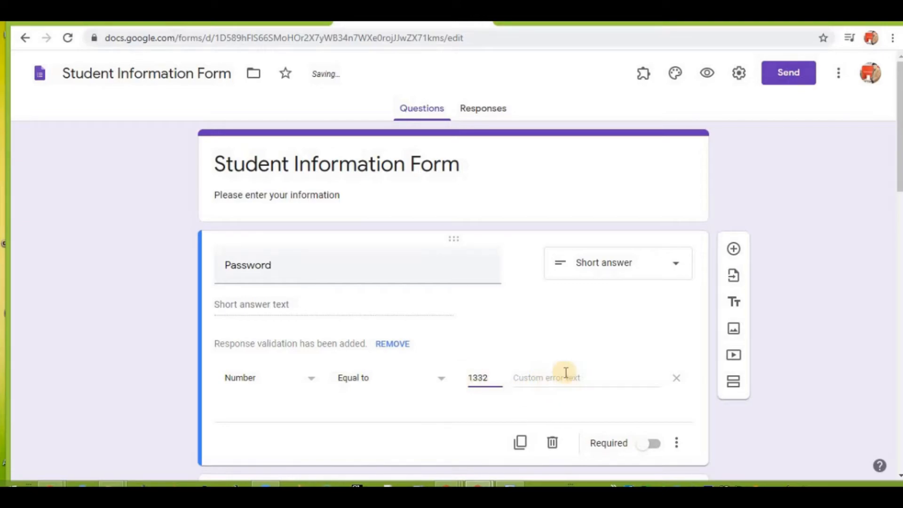
Step: Set the error message 'Wrong Password, Try Again' and make the question required
click(547, 374)
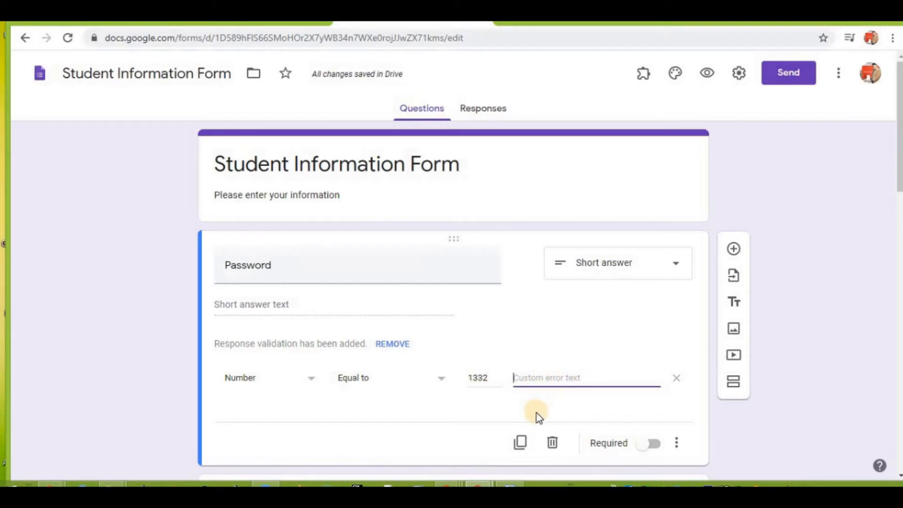
text(Wrong Paswword)
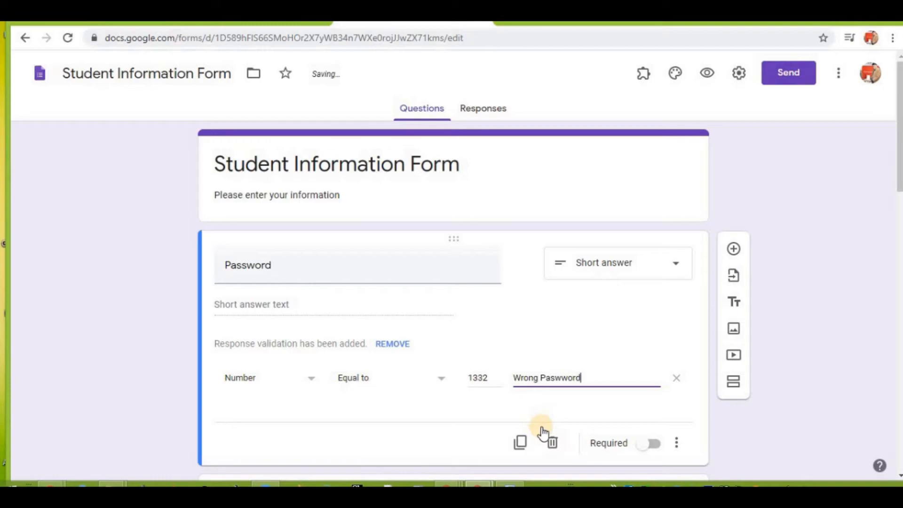
text(, Try Again)
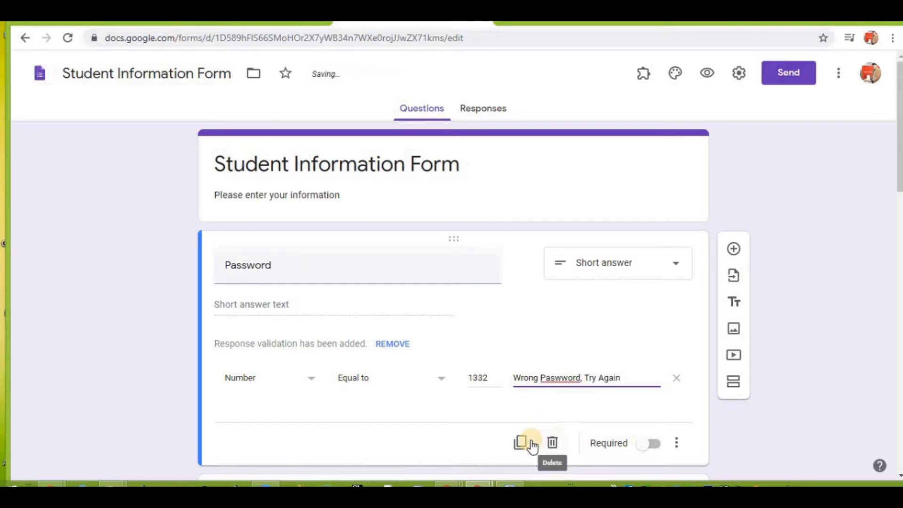
click(567, 378)
key(BackSpace)
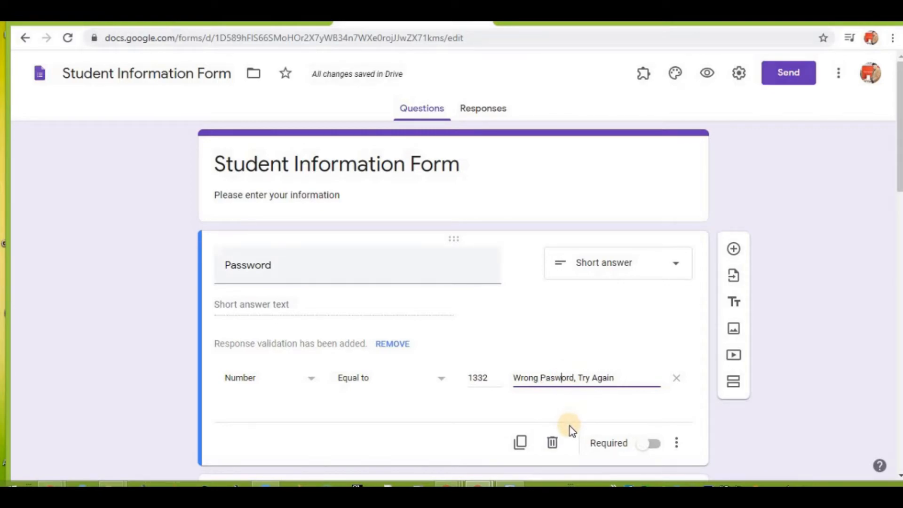
right_click(559, 378)
click(591, 234)
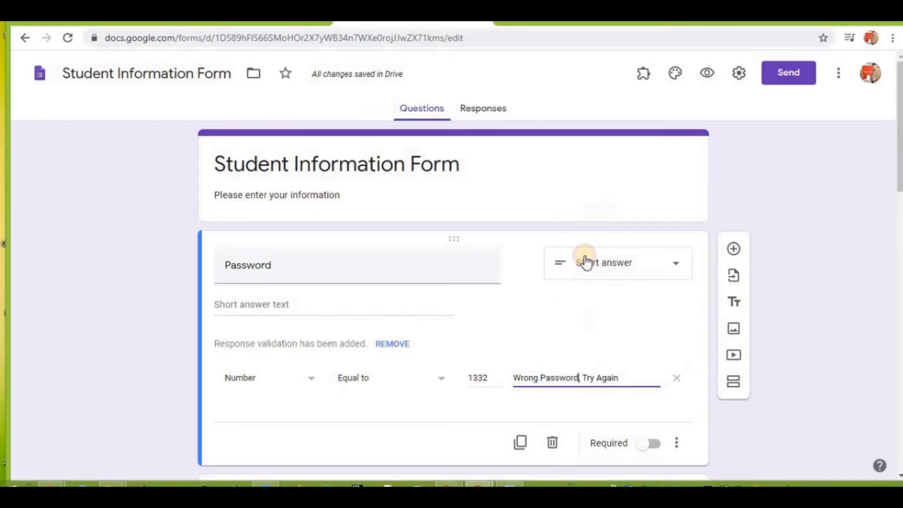
click(653, 443)
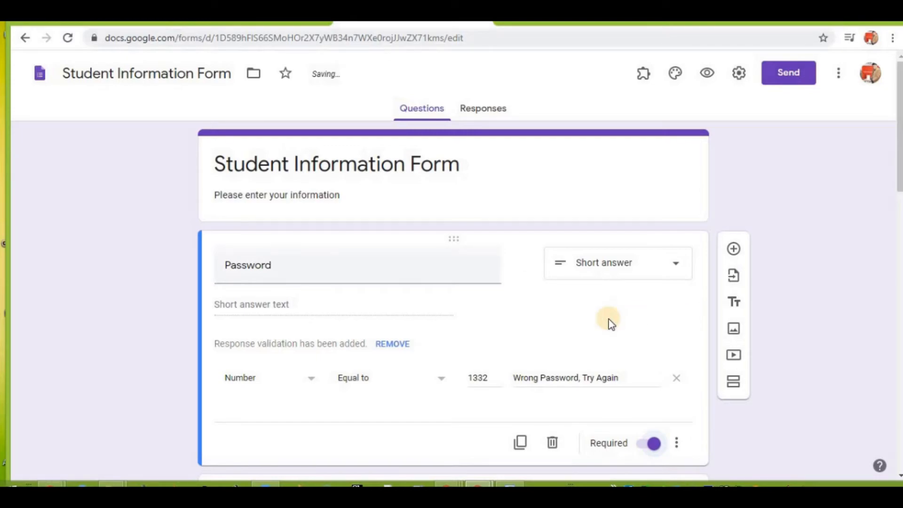
Step: Add a section break after Password so Name and later questions form Section 2
scroll(737, 387, down, 3)
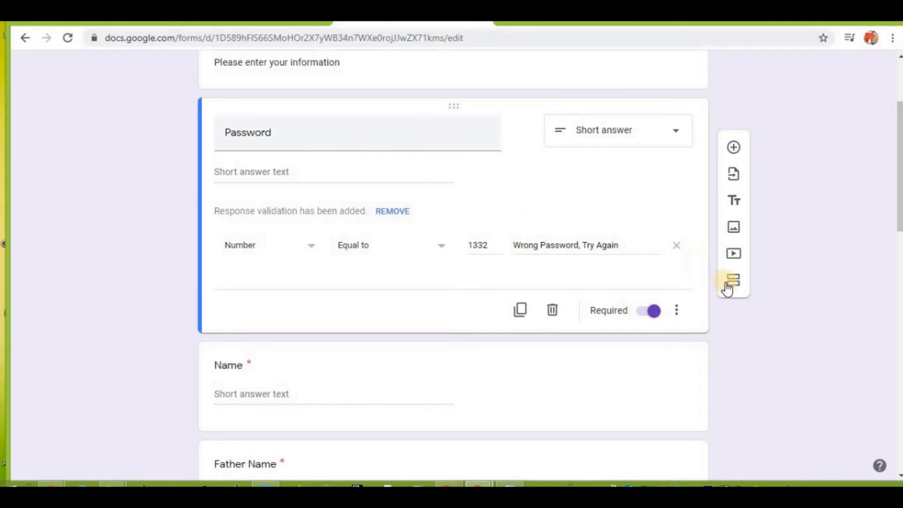
click(742, 288)
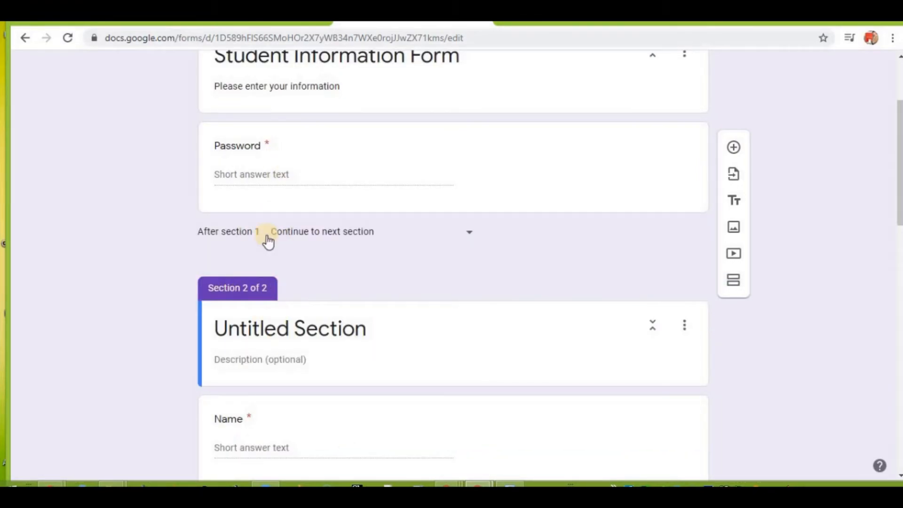
scroll(319, 164, up, 3)
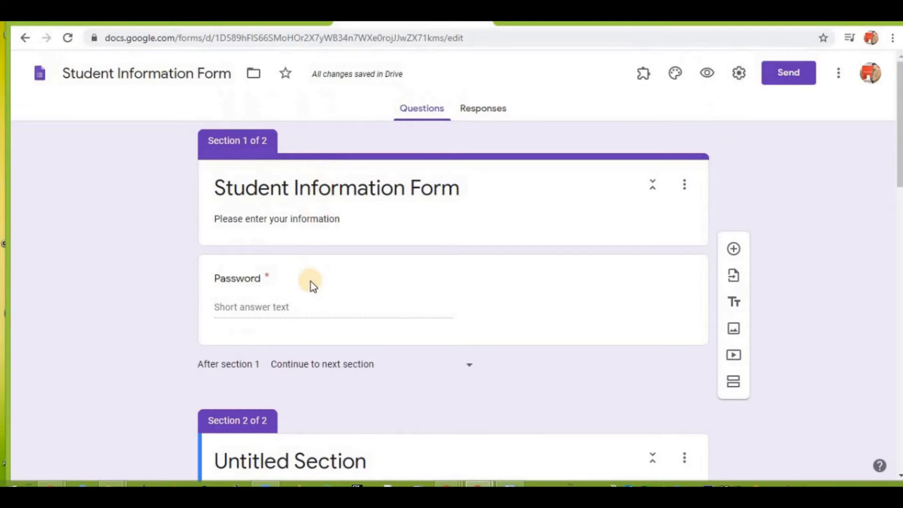
scroll(312, 281, down, 4)
scroll(301, 291, up, 1)
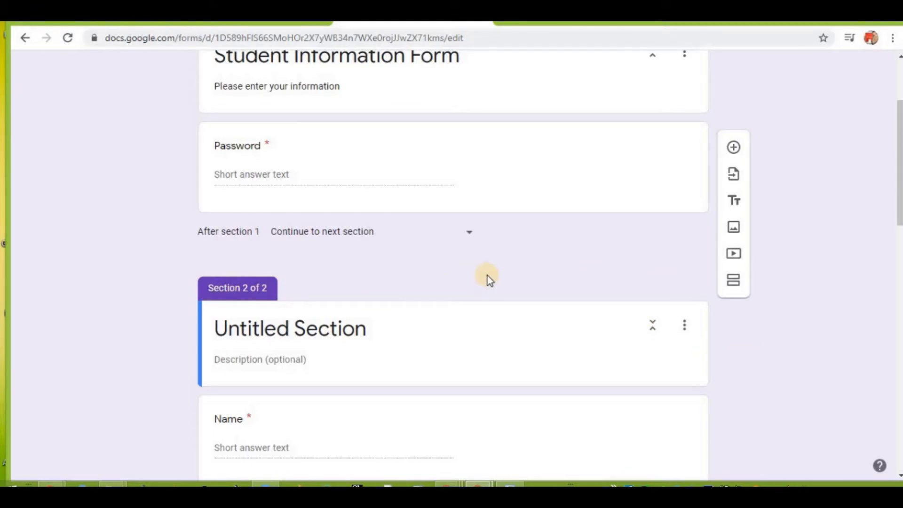
scroll(488, 276, up, 3)
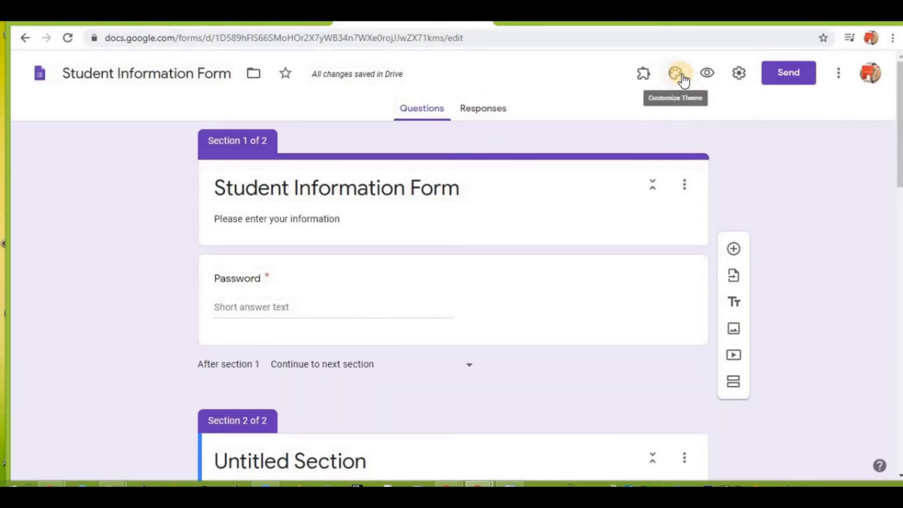
click(708, 74)
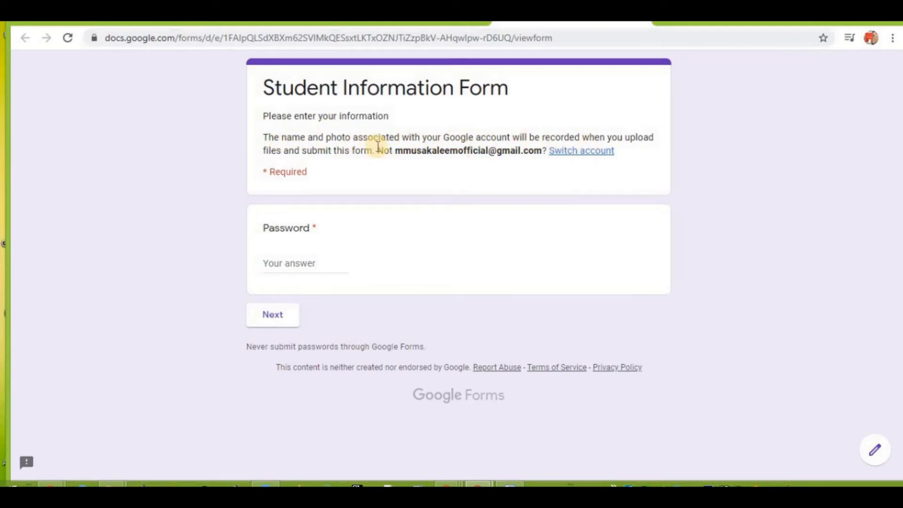
click(292, 264)
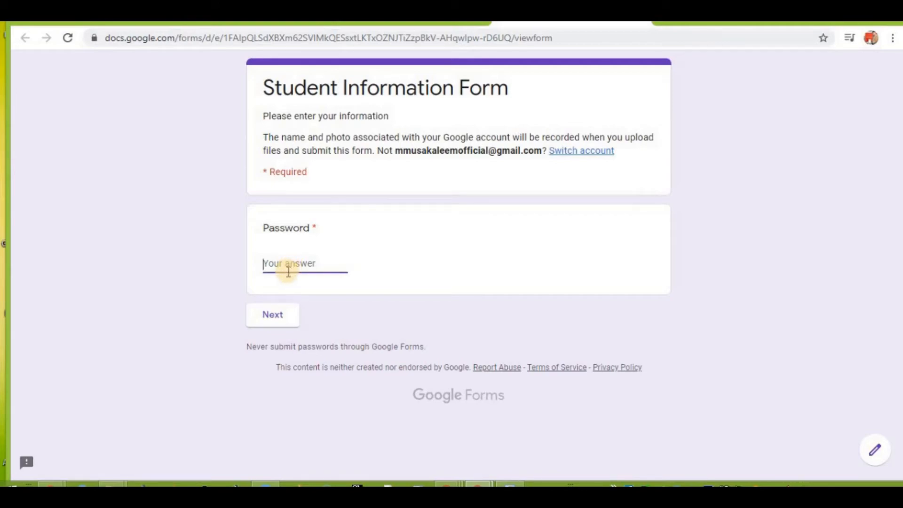
click(273, 319)
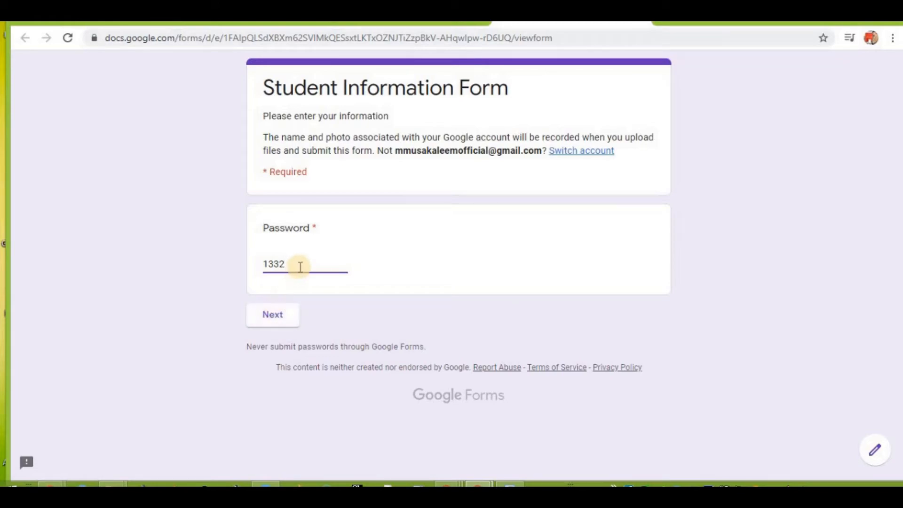
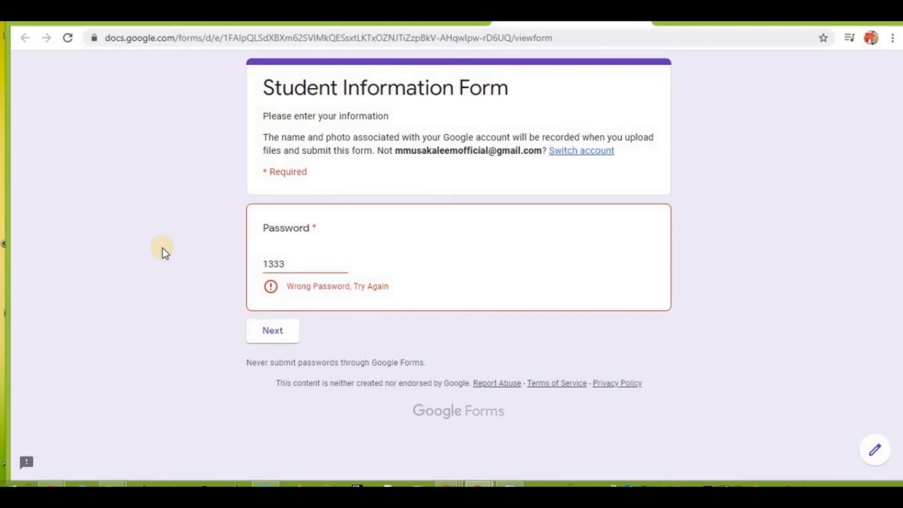
Step: Resubmit the rejected password in the preview, then begin editing the Password entry
click(274, 333)
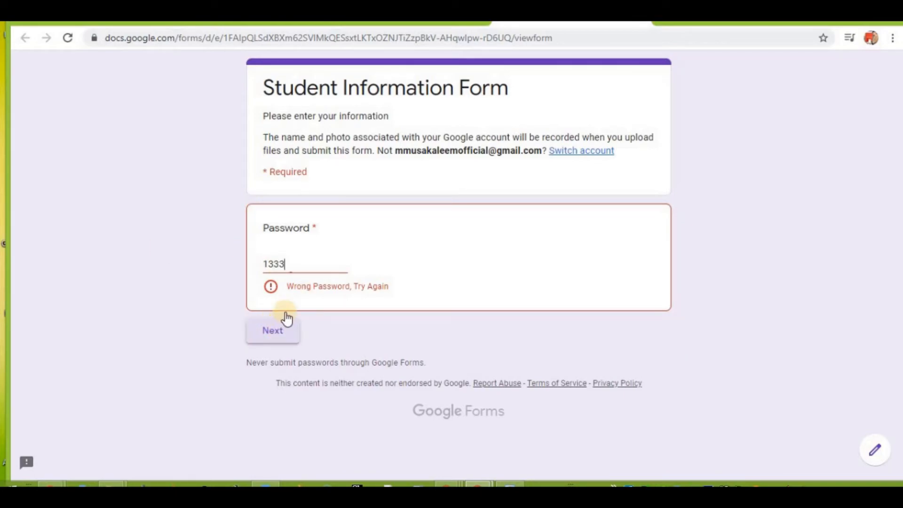
click(296, 265)
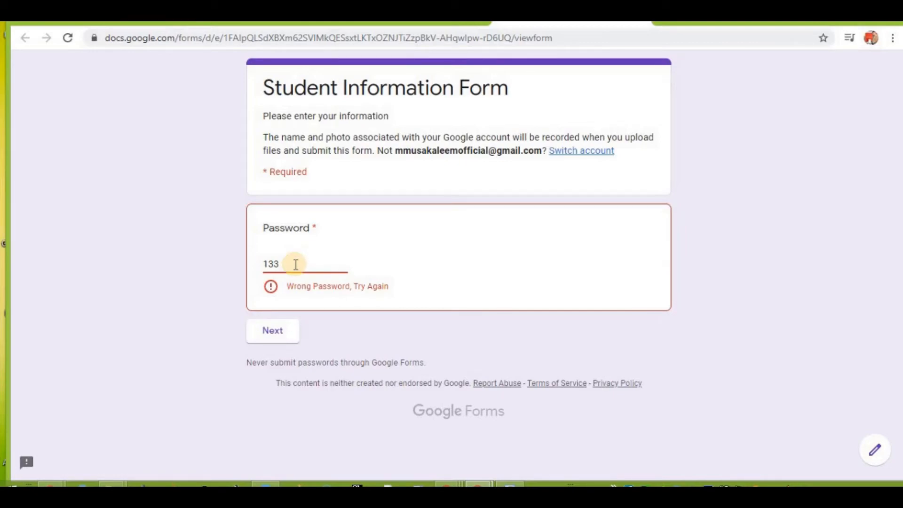
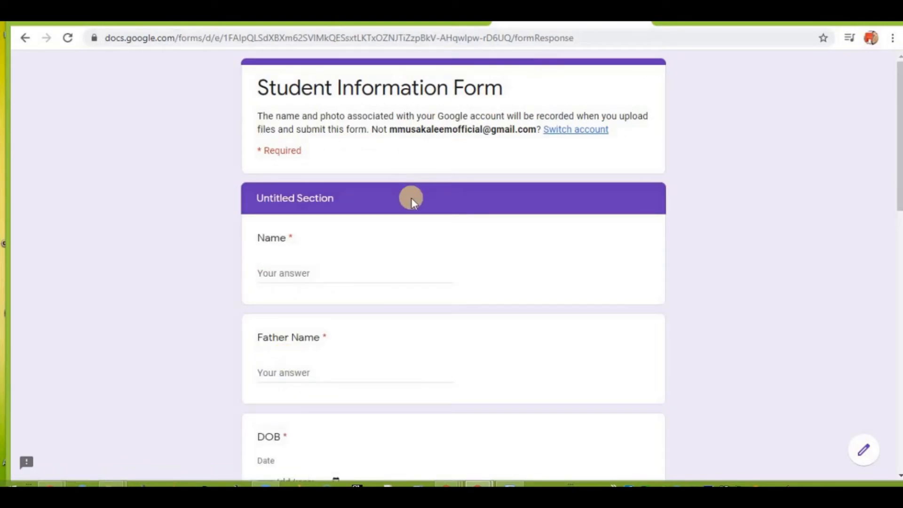
Step: Enter 'Student name 1' as the Name and 'student father' as the Father Name
scroll(294, 261, down, 7)
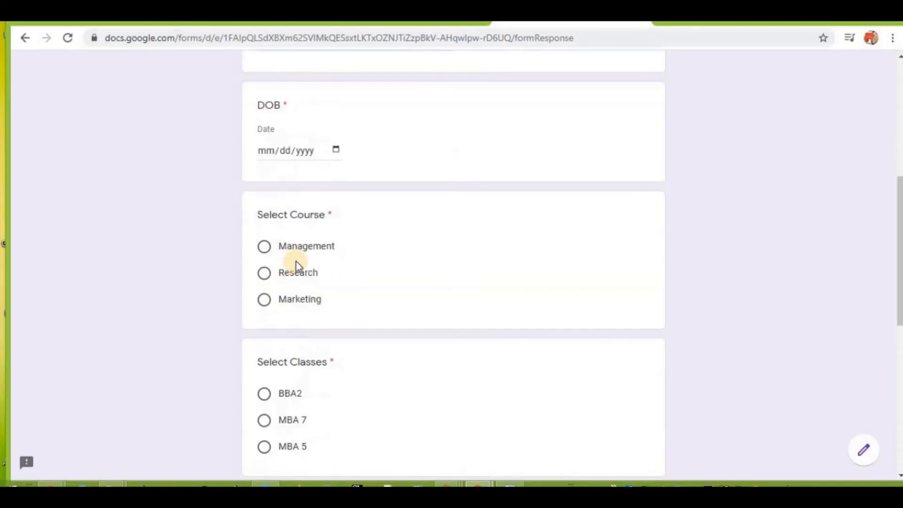
scroll(296, 254, up, 6)
click(287, 207)
text(ab)
key(BackSpace)
key(BackSpace)
text(Stude)
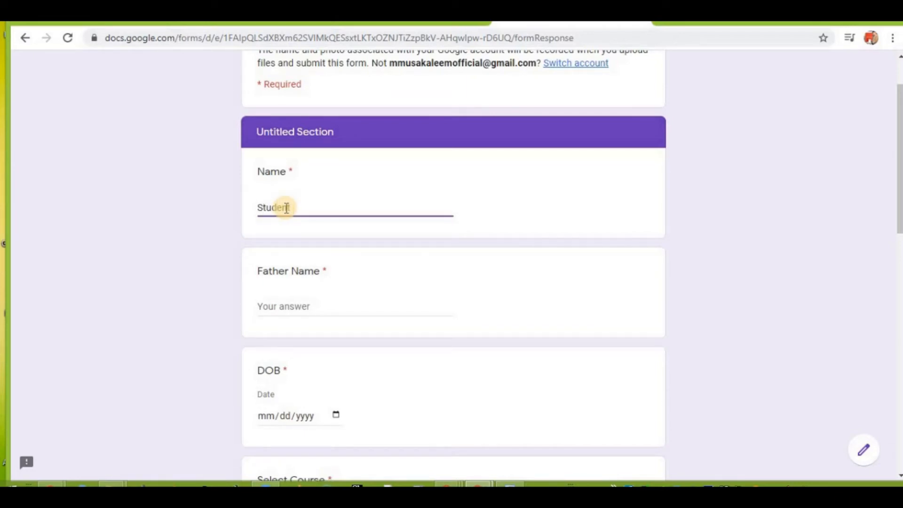
text(nt  name 1)
click(303, 311)
text(stud)
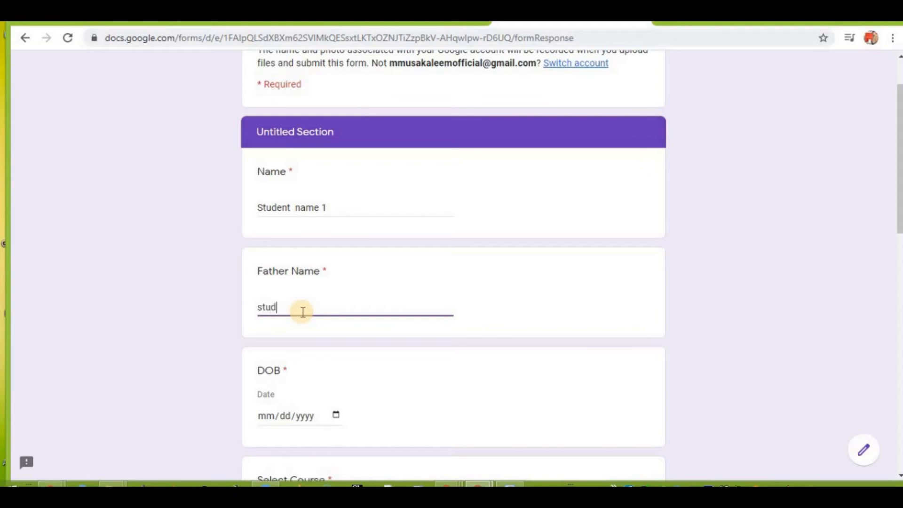
text(ent father)
Step: Enter 12/12/2012 as the date of birth
scroll(297, 399, down, 3)
click(278, 284)
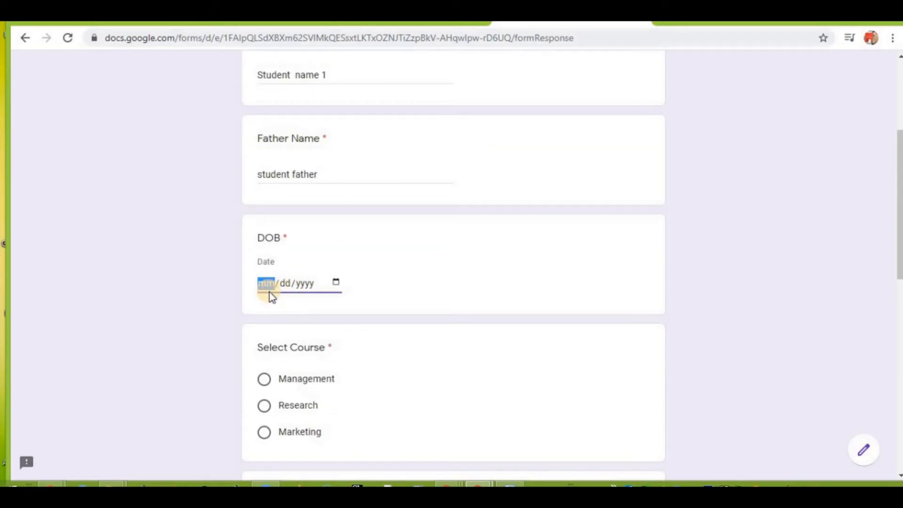
text(12/12/)
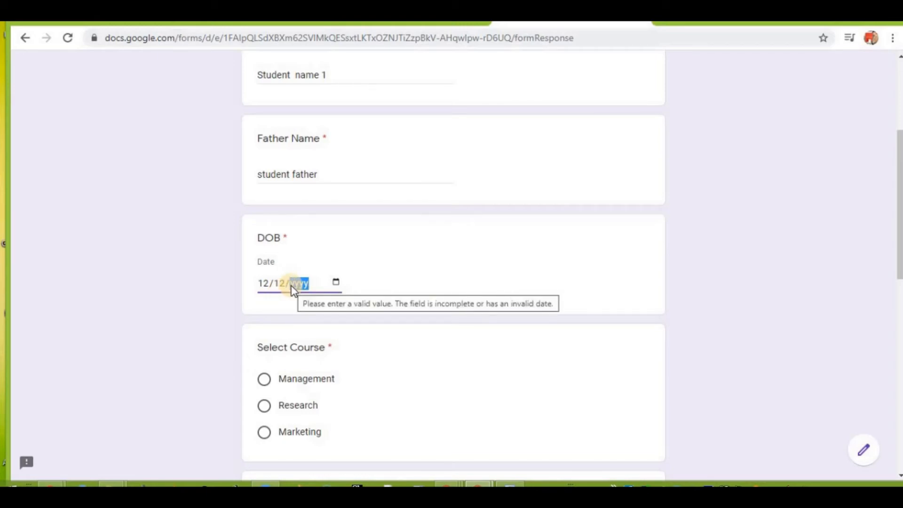
text(0002012)
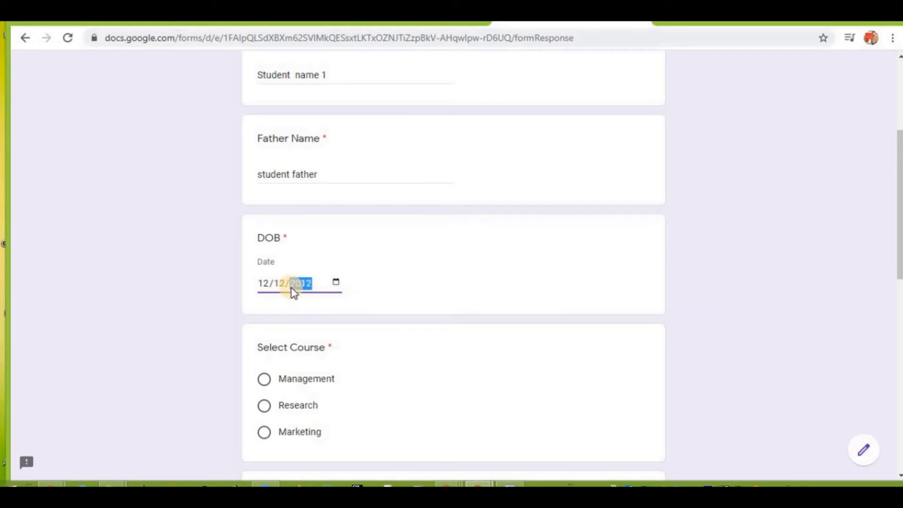
scroll(297, 309, down, 3)
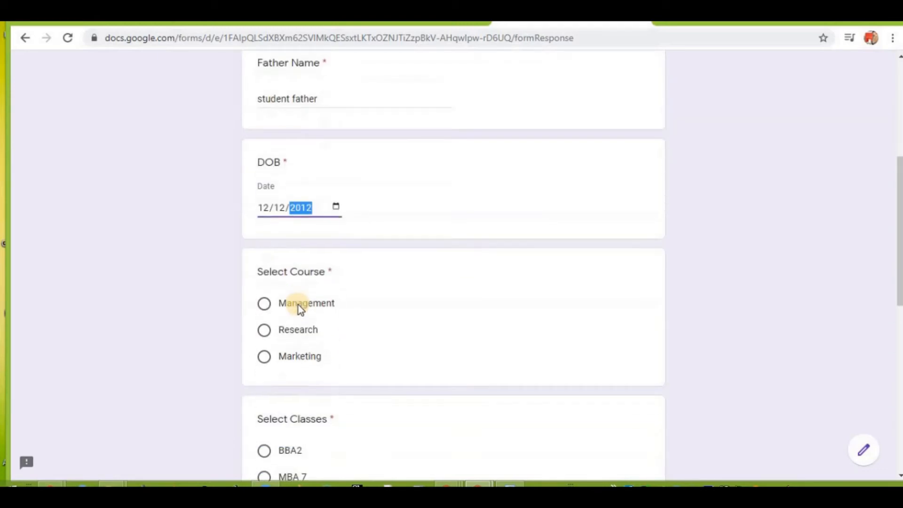
Step: Choose Management as the course and MBA 7 as the class
click(264, 248)
scroll(290, 310, down, 3)
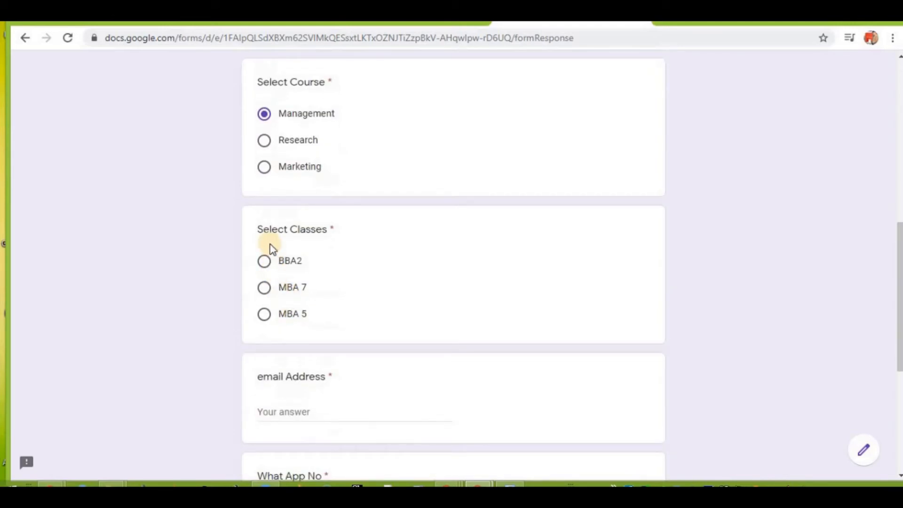
click(265, 288)
scroll(309, 320, down, 3)
Step: Fill in a sample email address and a sample WhatsApp number
click(274, 282)
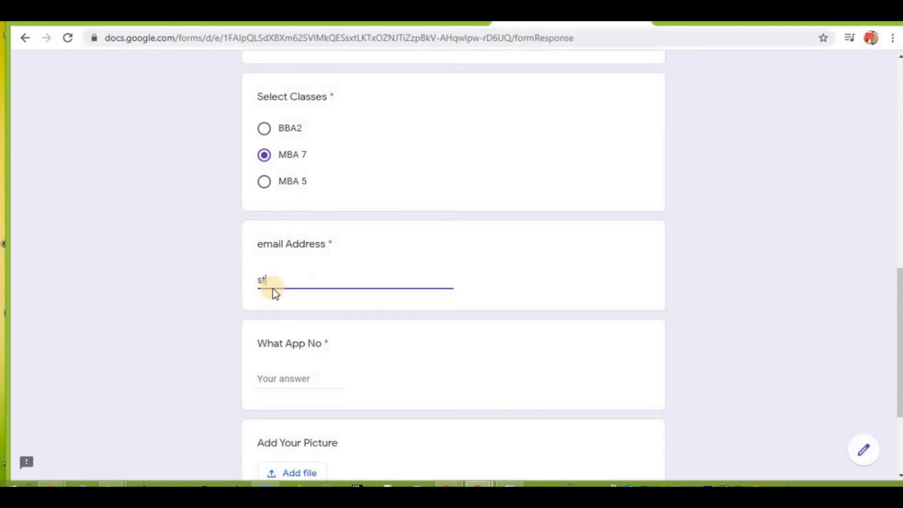
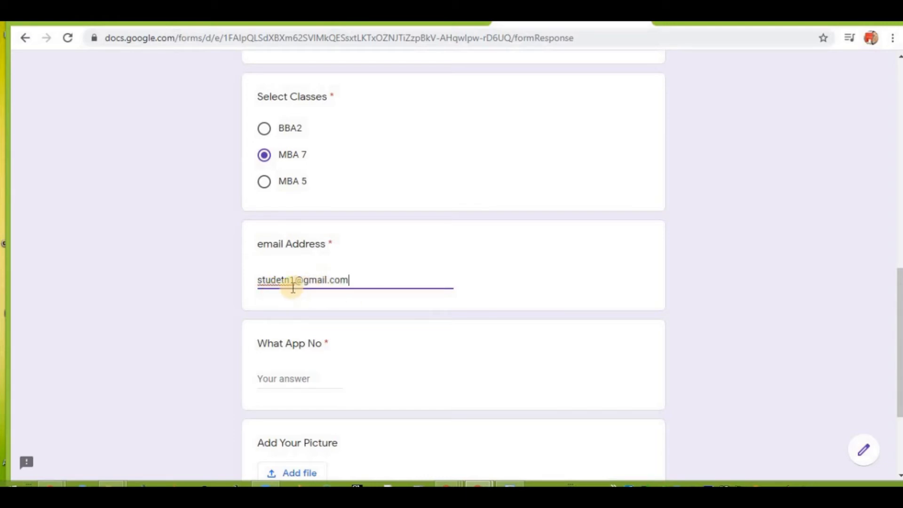
scroll(301, 329, down, 3)
click(292, 244)
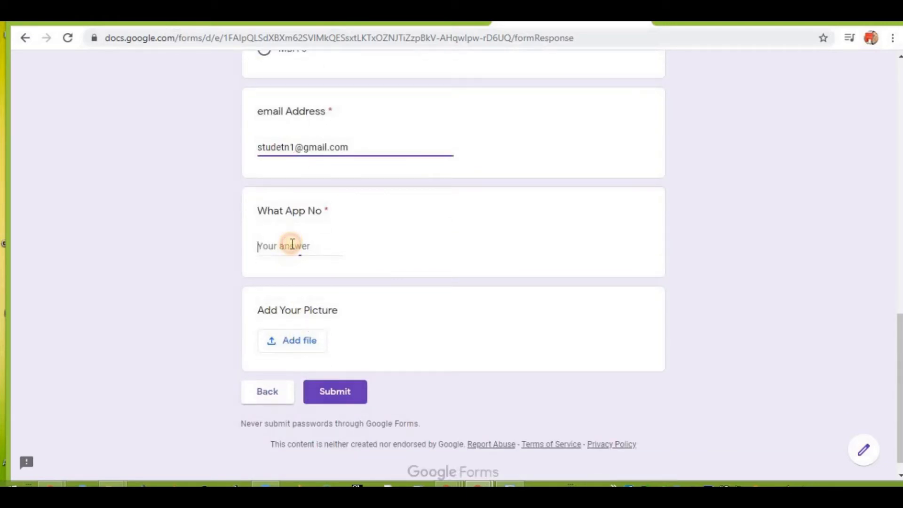
text(223334444)
scroll(313, 301, down, 1)
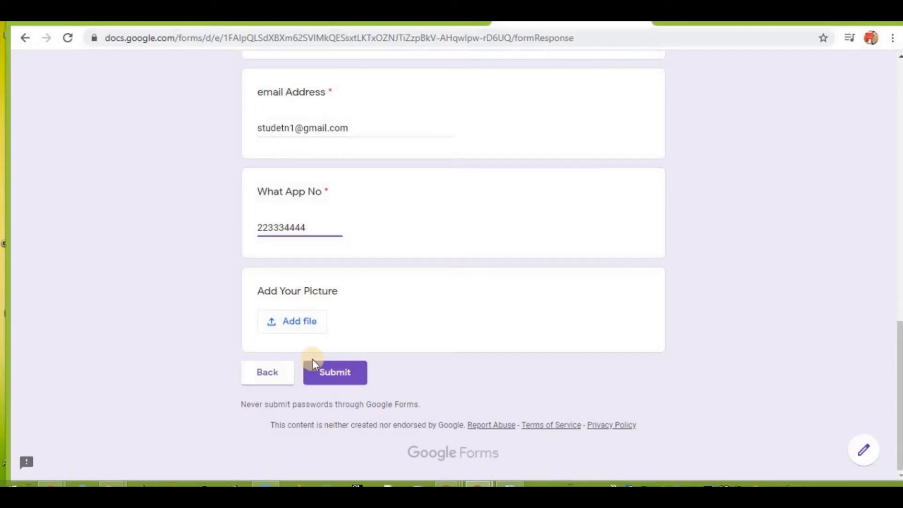
Step: Skip the picture upload and submit the test response
click(303, 328)
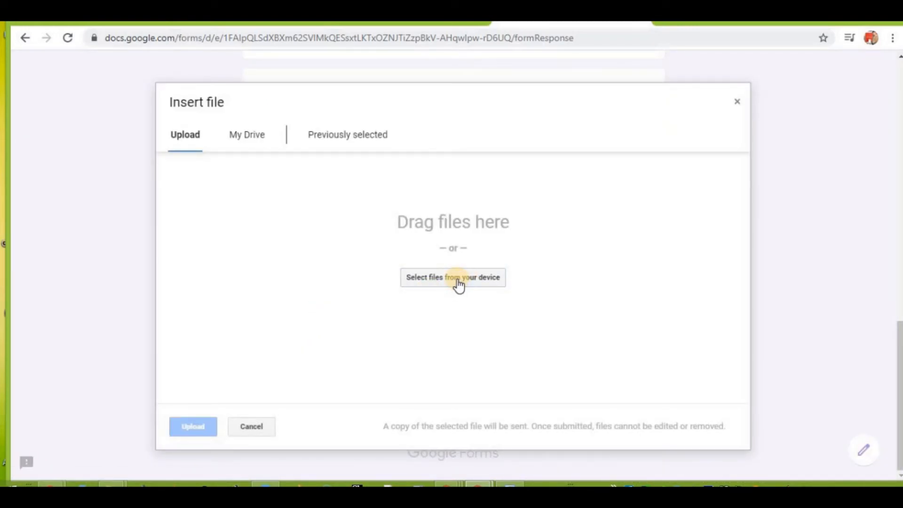
click(737, 102)
click(350, 382)
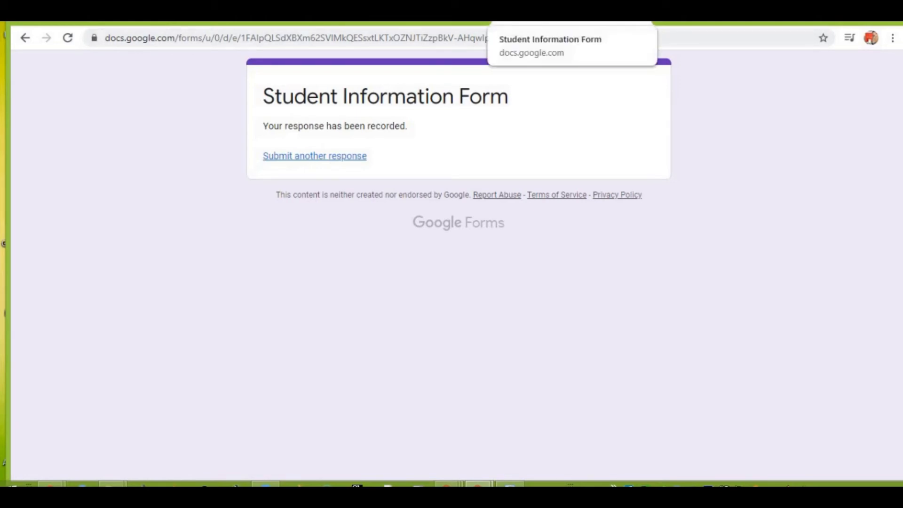
Step: Back in the editor, turn on Limit to 1 response in the form's settings
click(414, 23)
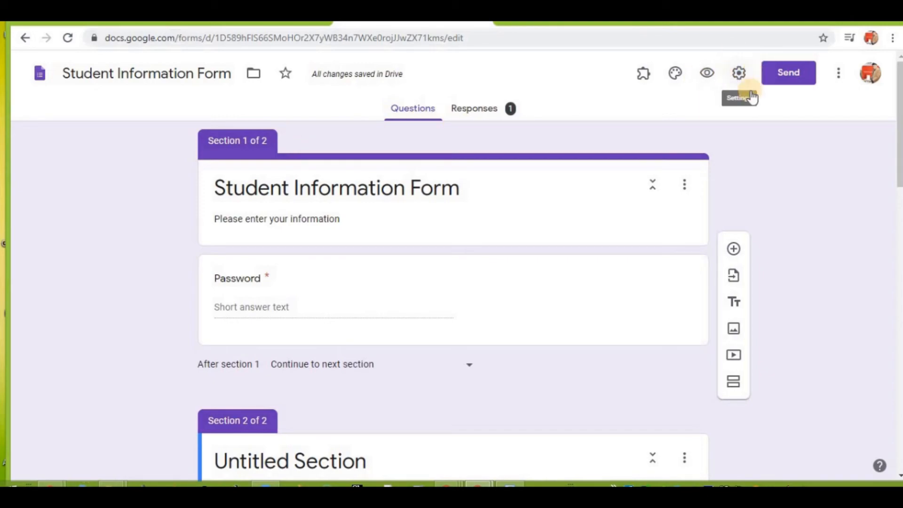
click(738, 75)
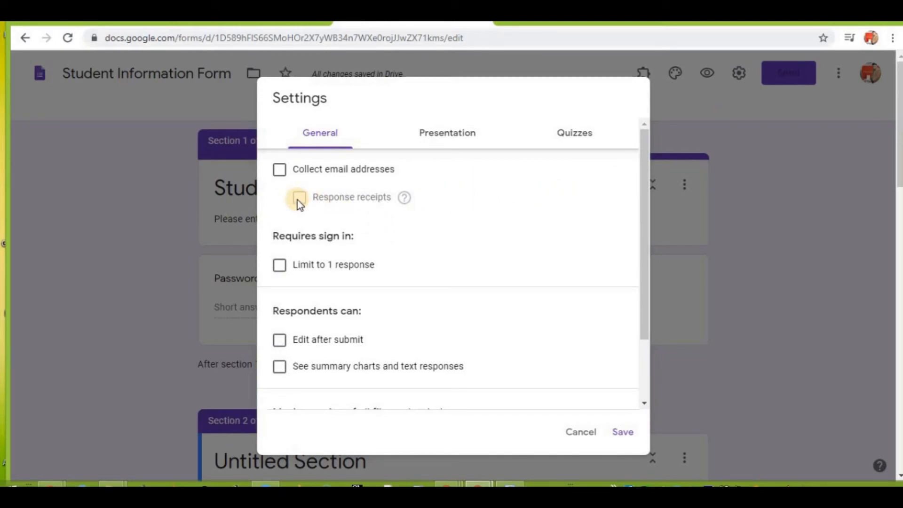
click(280, 265)
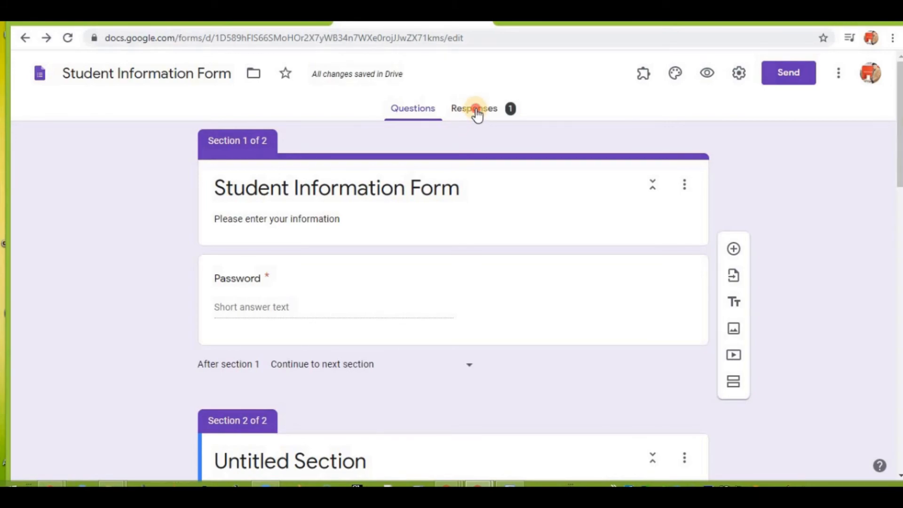
Step: Link the Responses to a new spreadsheet, 'Student Information Form (Responses)'
click(476, 112)
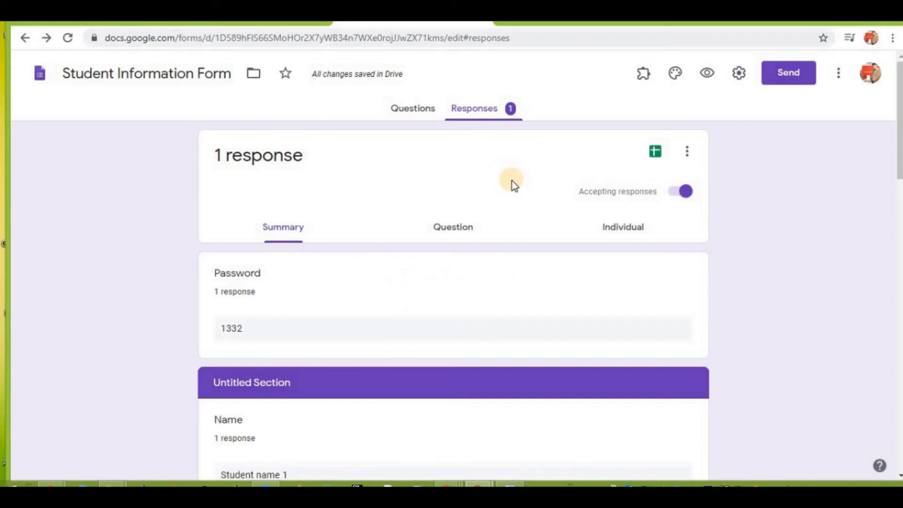
scroll(570, 286, down, 20)
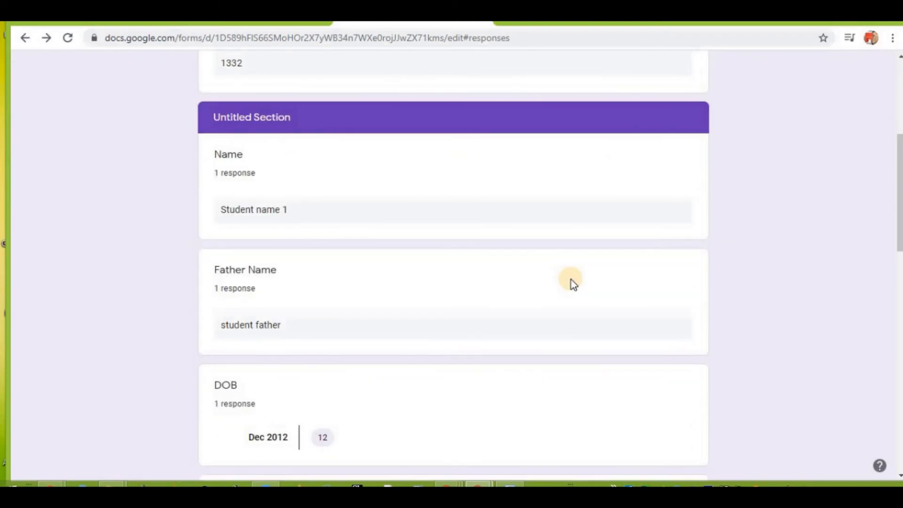
scroll(575, 284, up, 20)
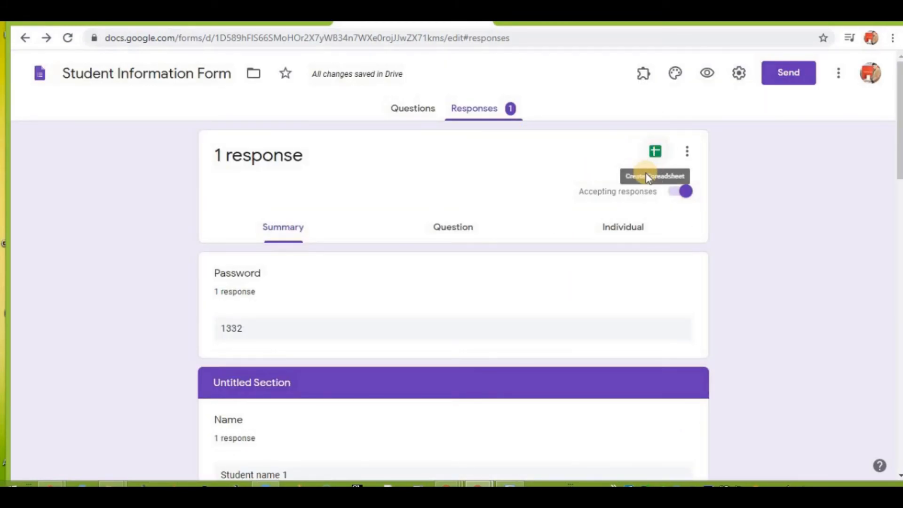
click(657, 155)
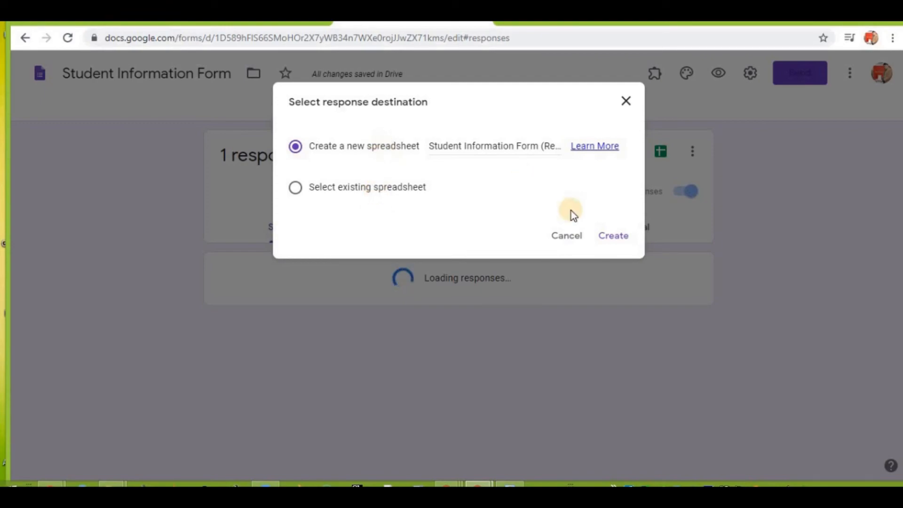
click(614, 241)
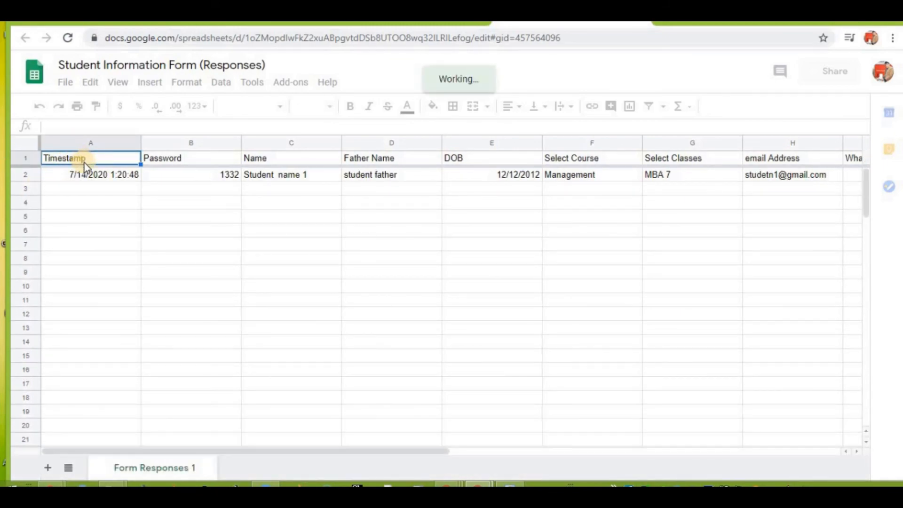
click(89, 190)
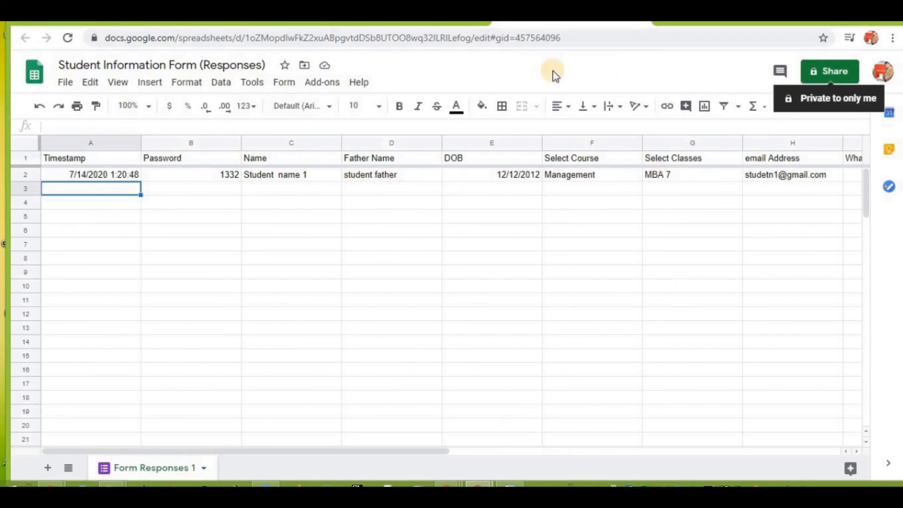
Step: Copy the Student Information Form's shortened forms.gle share link
click(423, 25)
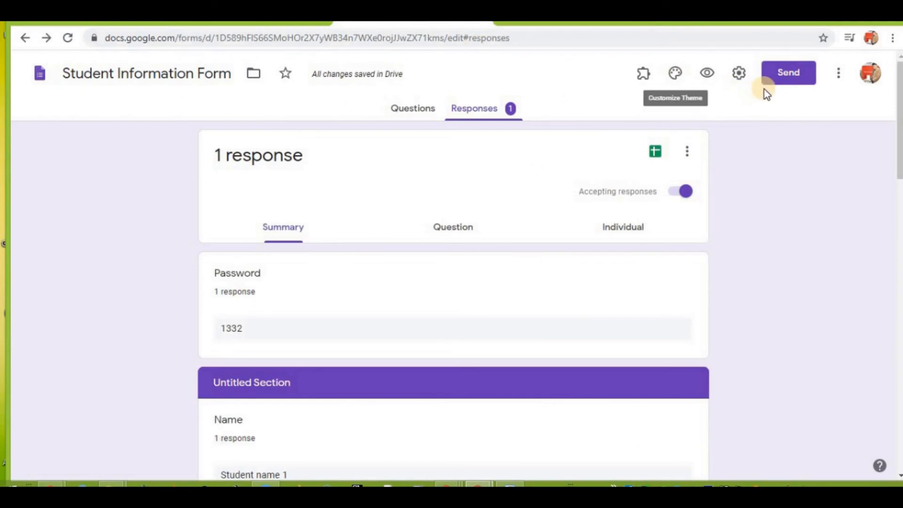
click(785, 74)
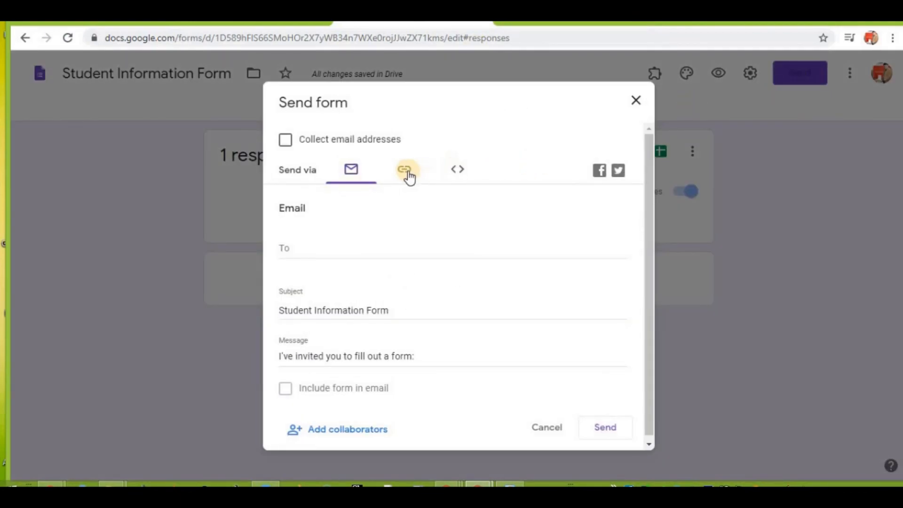
click(405, 170)
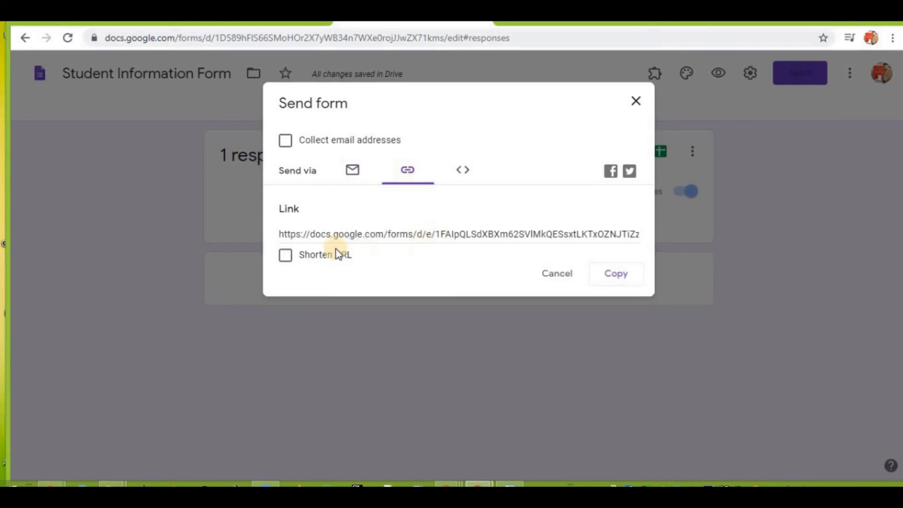
click(286, 255)
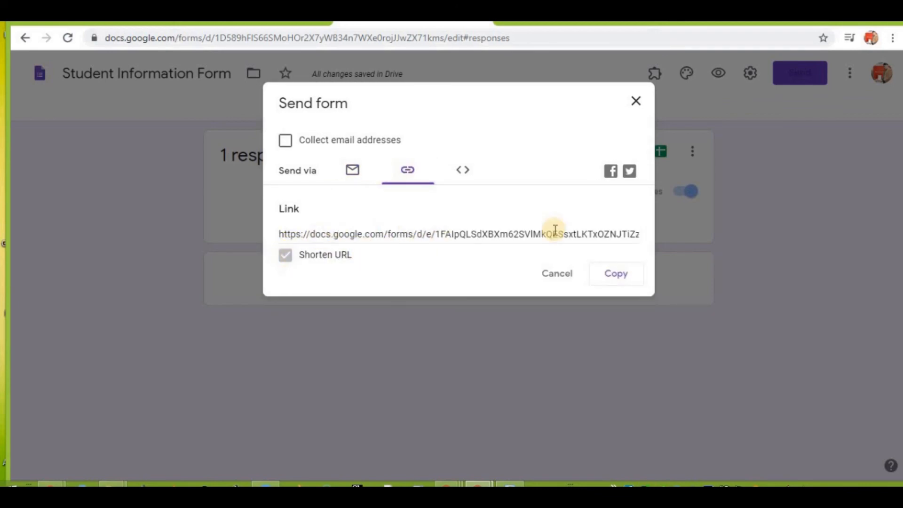
click(620, 274)
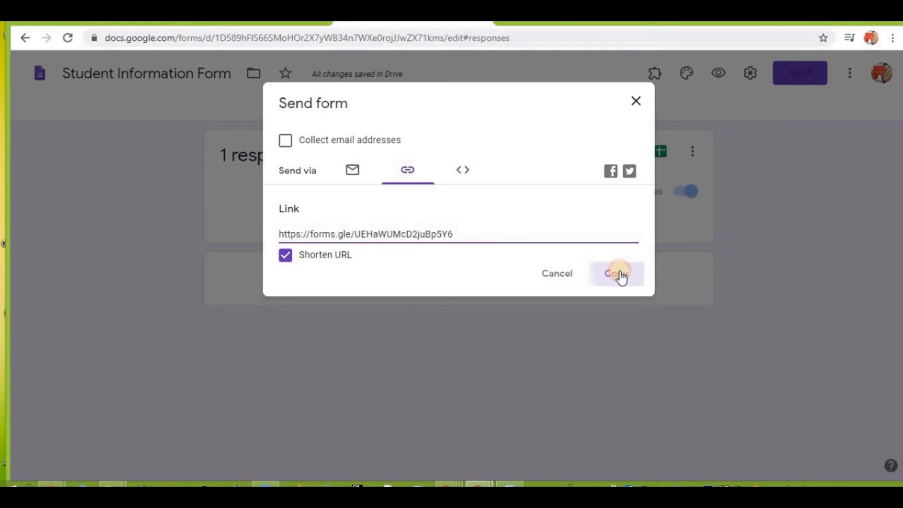